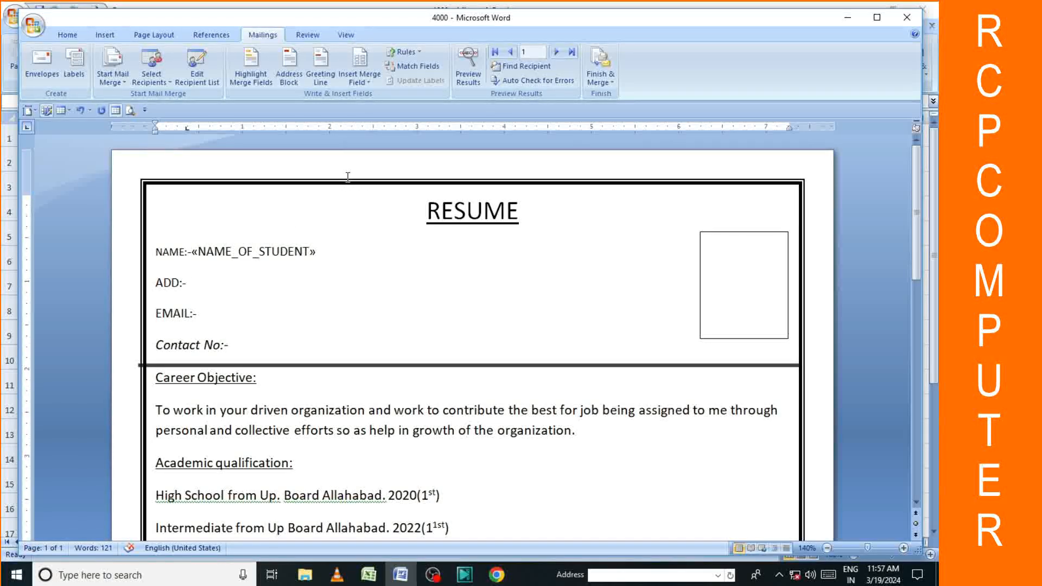
Insert the remaining resume header merge fields: NAME_OF_FATHER after ADD, EMAIL after EMAIL, and MOBNO after Contact No
click(363, 81)
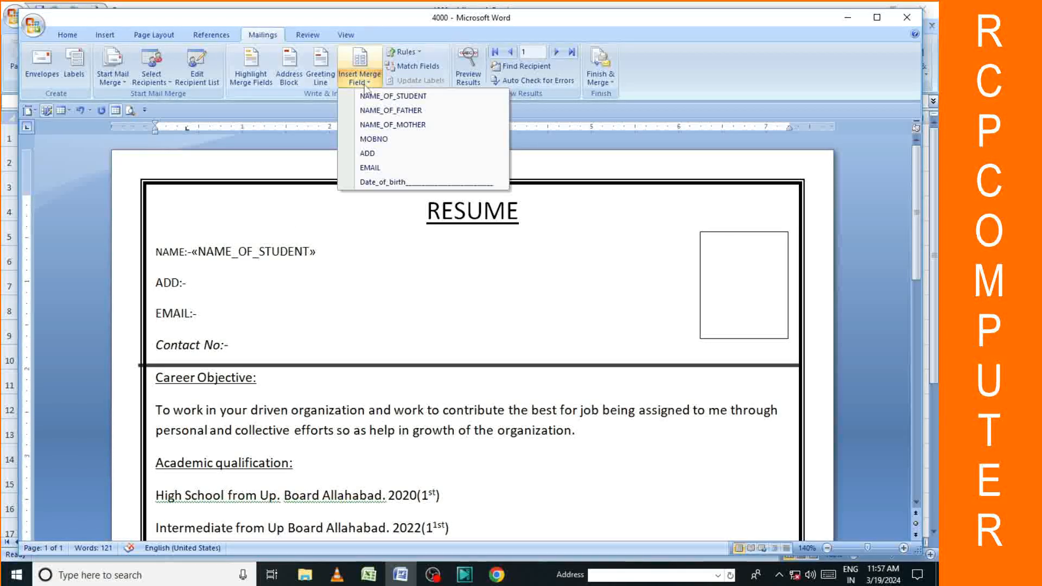
click(392, 111)
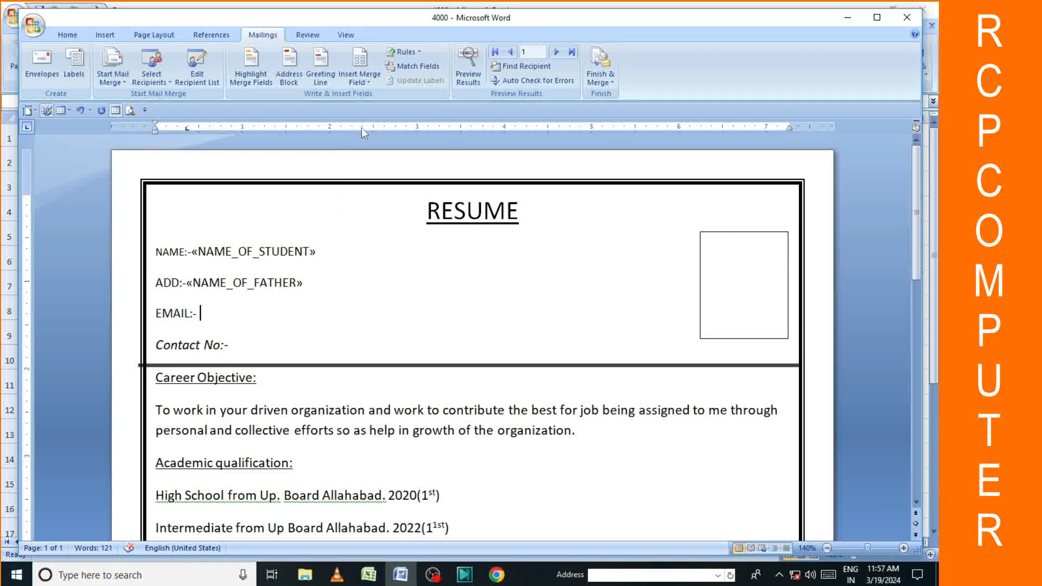
click(362, 81)
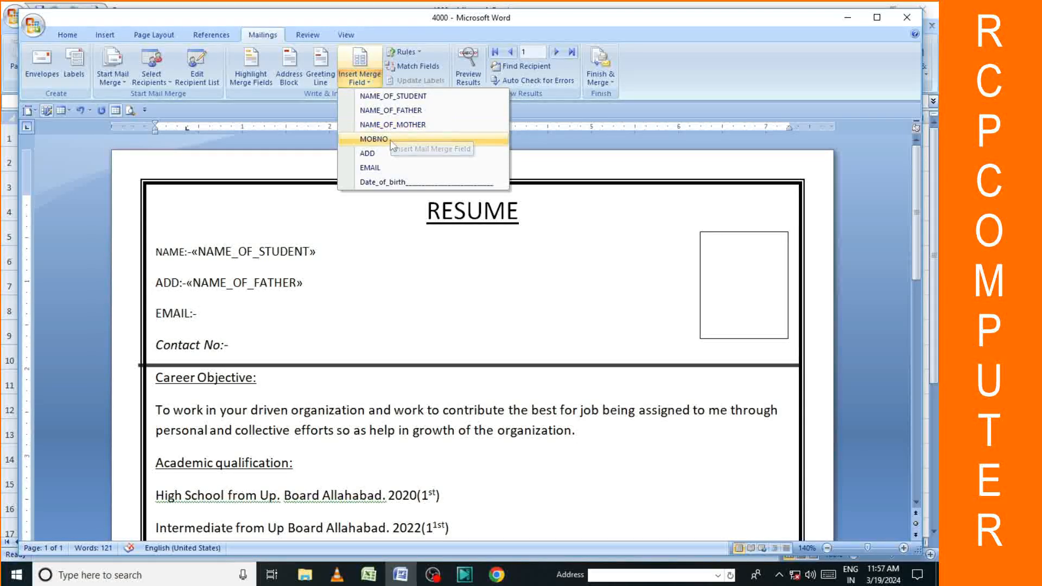
click(382, 168)
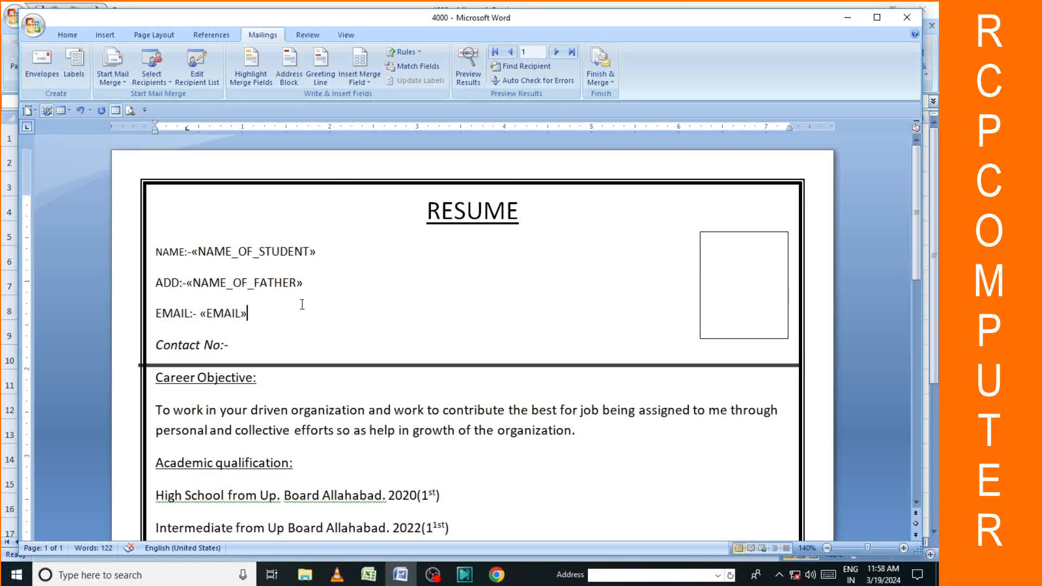
click(359, 81)
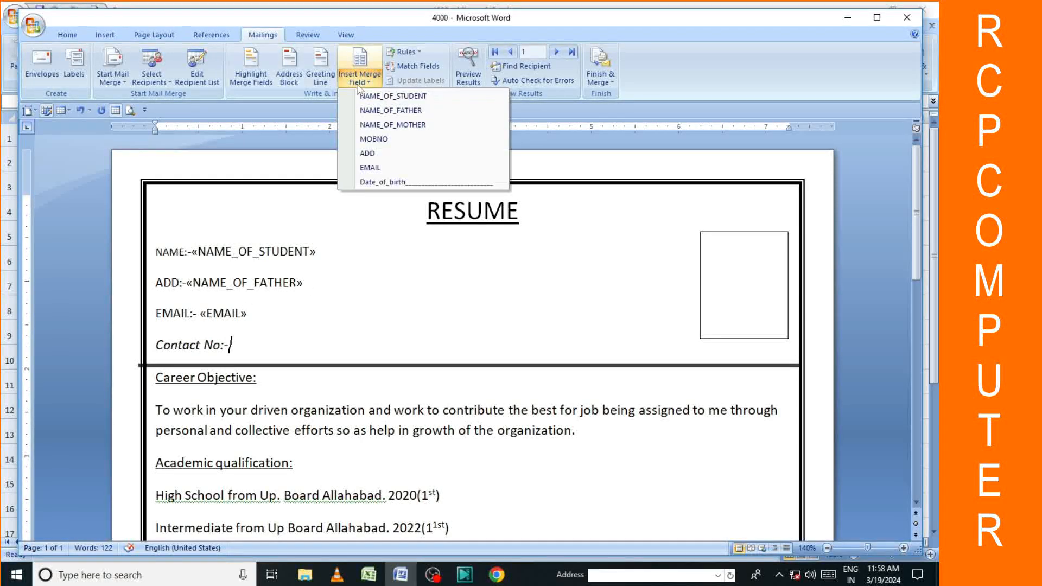
click(385, 140)
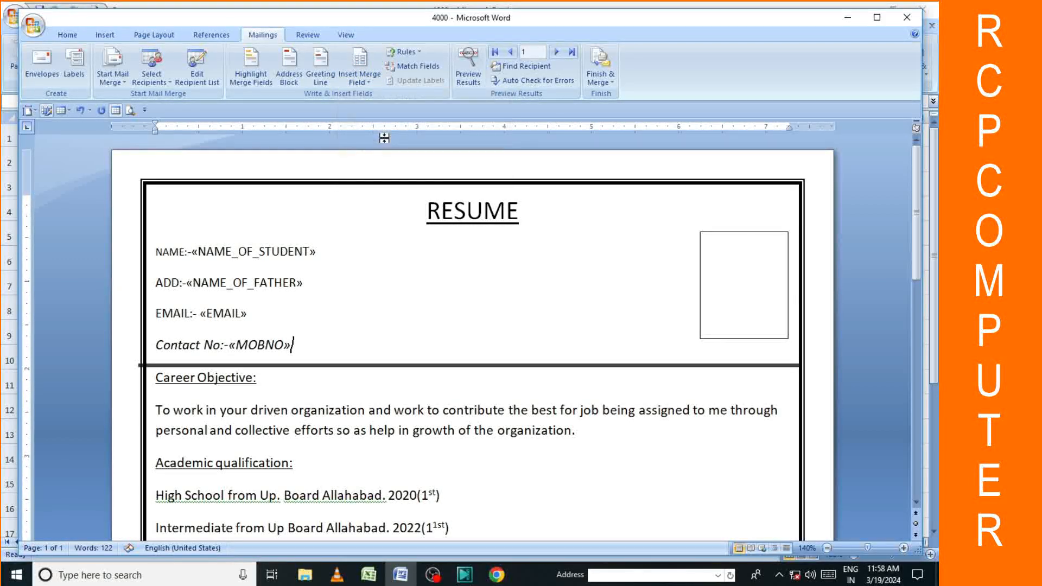
Try replacing the personal profile's DATE_OF_BIRTH merge field with the data source's Date_of_birth field, and undo the replacement
scroll(367, 277, down, 5)
scroll(367, 288, down, 7)
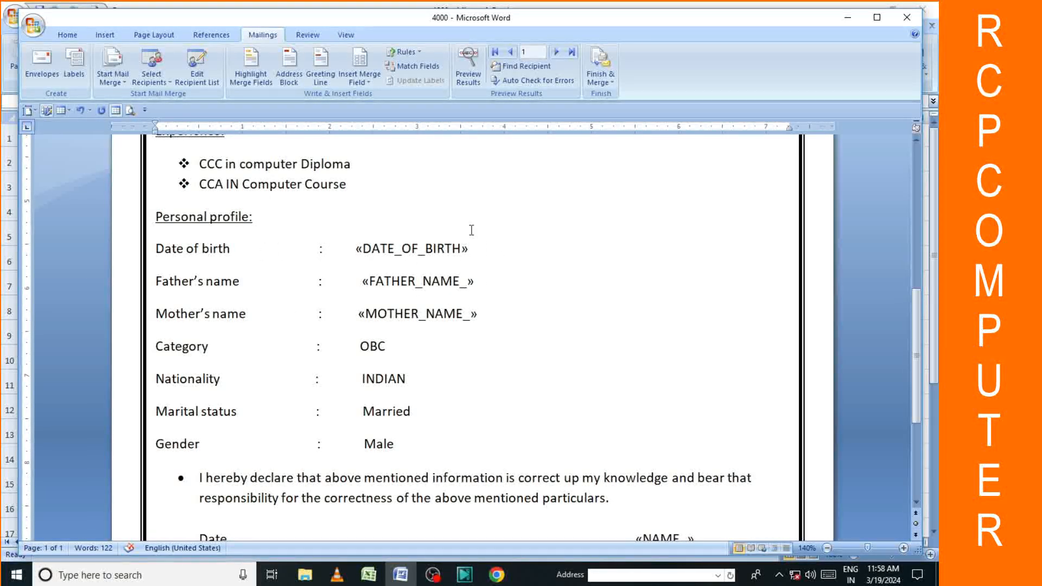
scroll(445, 265, down, 2)
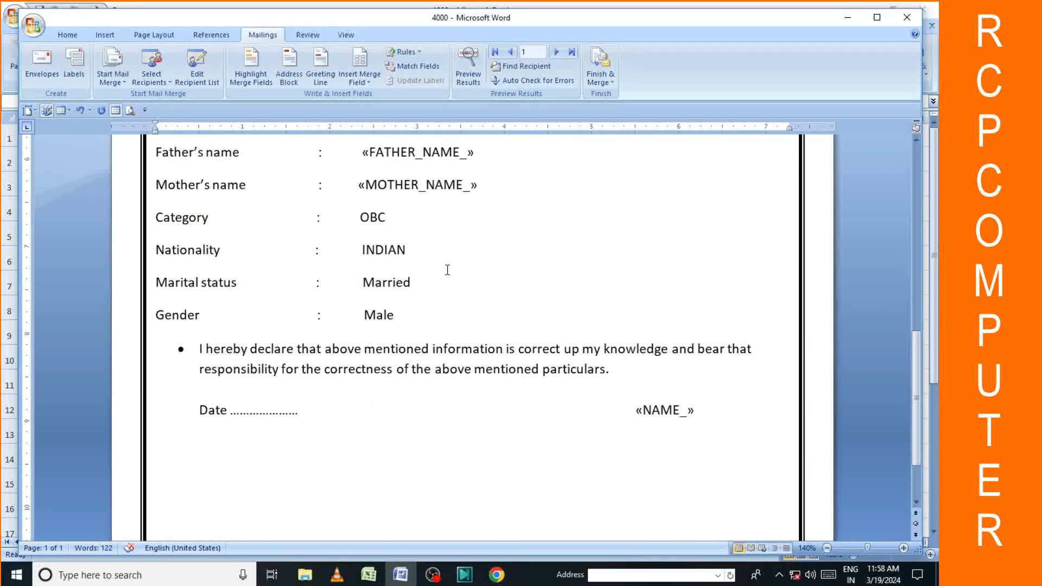
scroll(447, 271, up, 9)
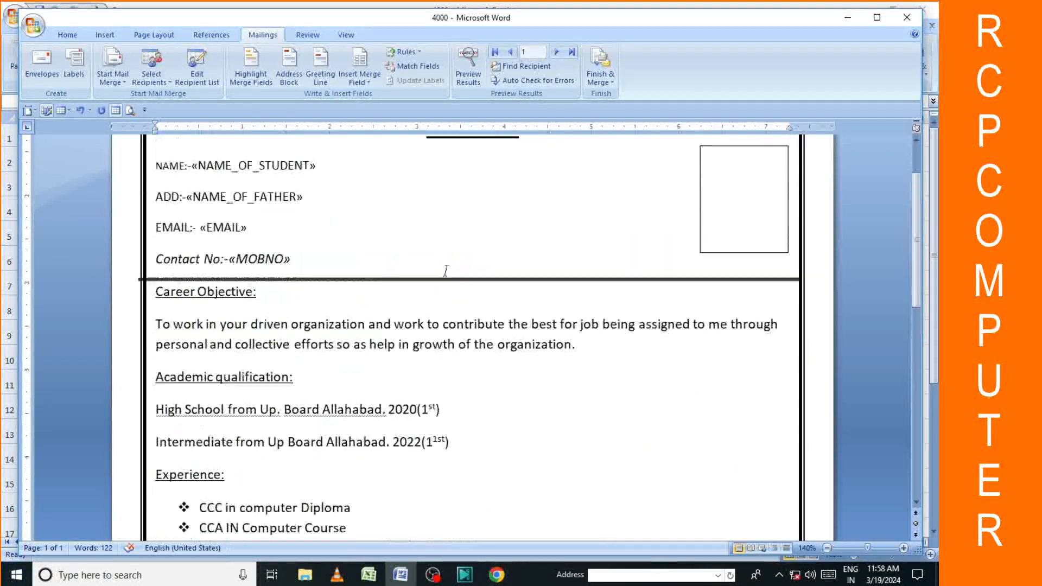
scroll(368, 270, down, 3)
scroll(317, 282, down, 4)
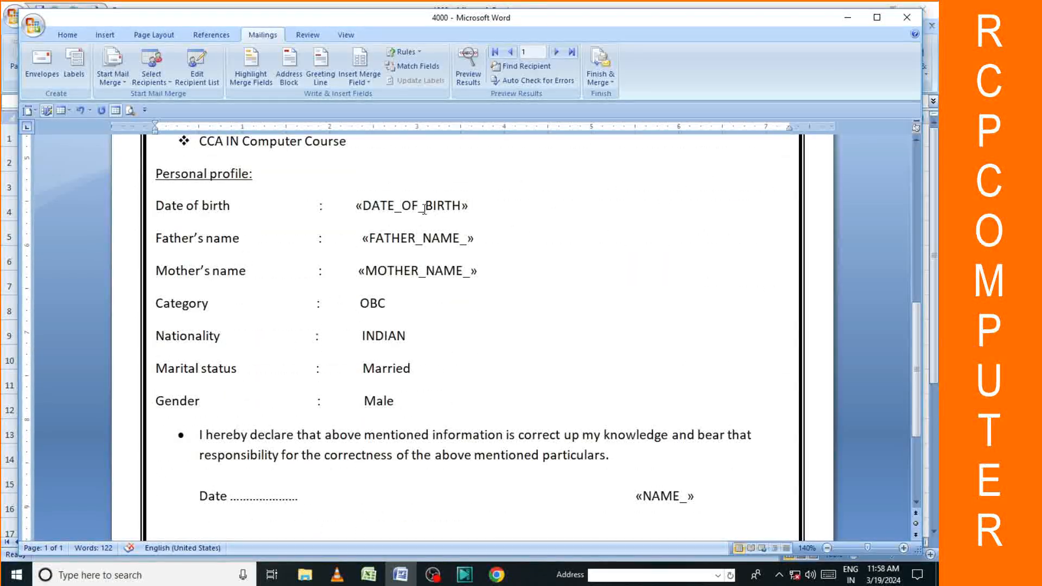
drag(482, 208, 354, 206)
key(Delete)
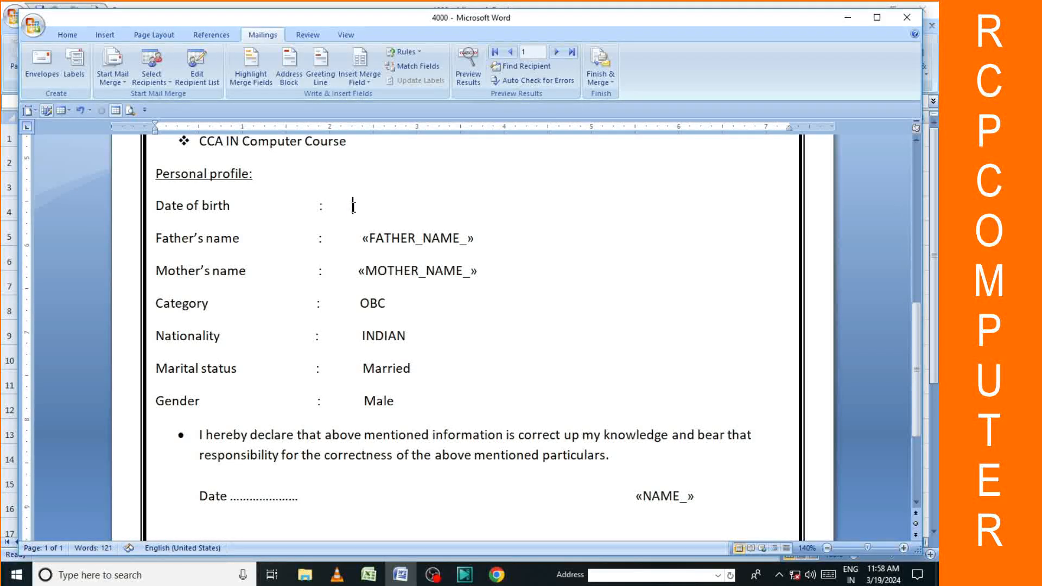
click(366, 83)
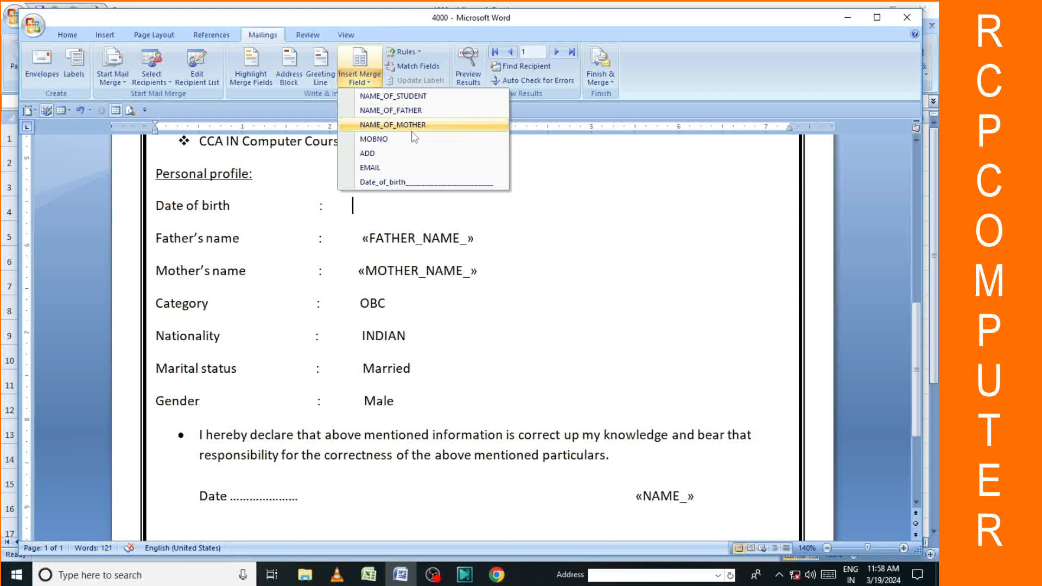
click(394, 183)
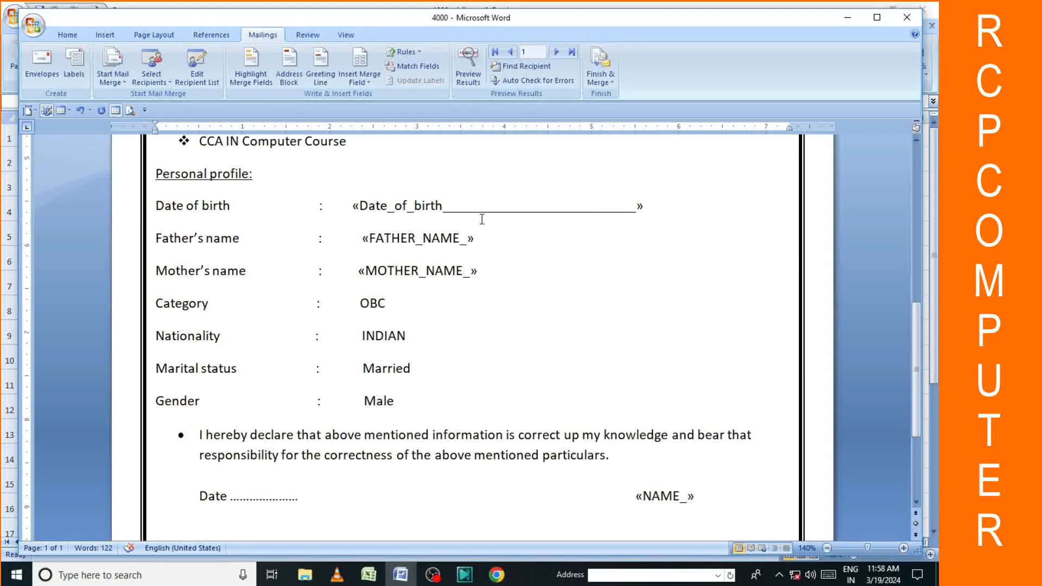
key(ctrl+z)
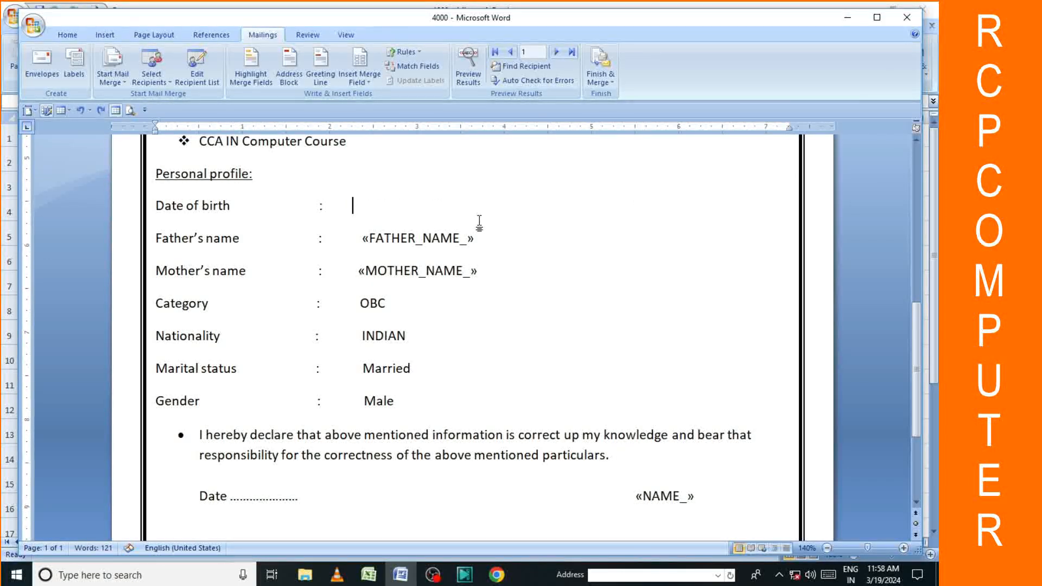
key(ctrl+z)
key(Right)
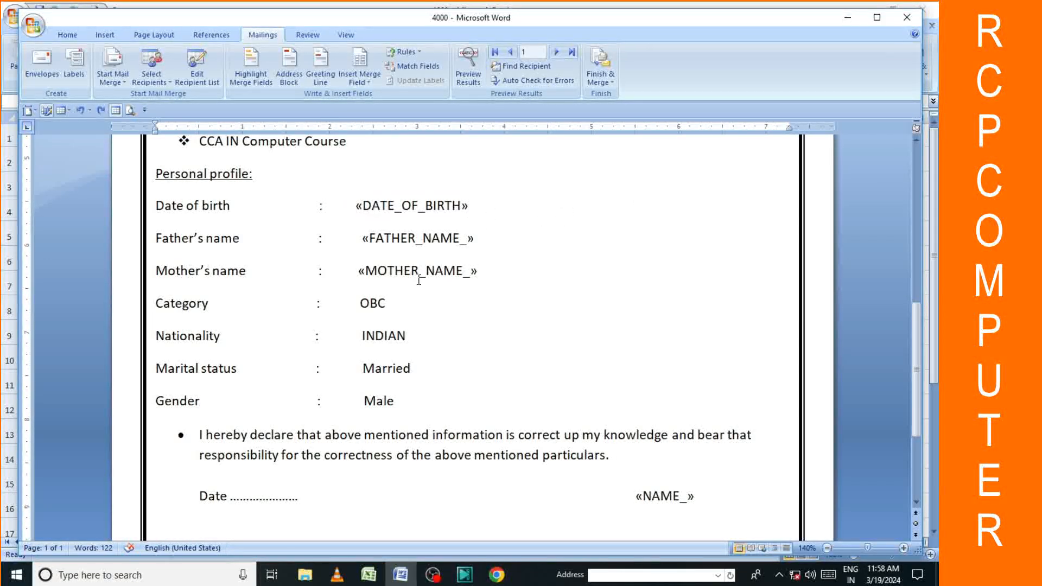
Preview the merge results, replacing the invalid FATHER_NAME_ field with NAME_OF_STUDENT and dismissing the other invalid fields, and inspect the resume
scroll(419, 280, down, 3)
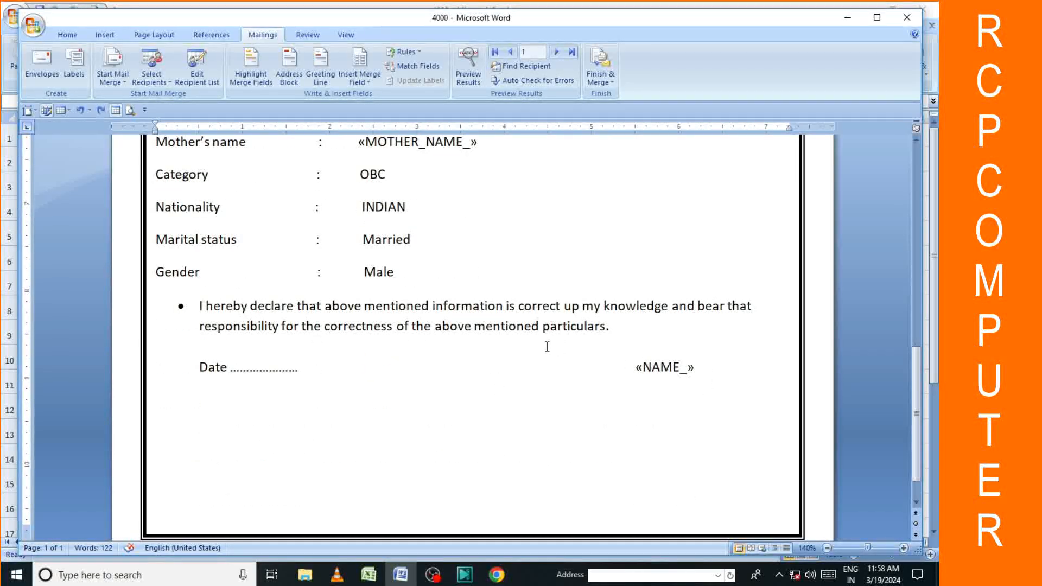
scroll(513, 268, up, 12)
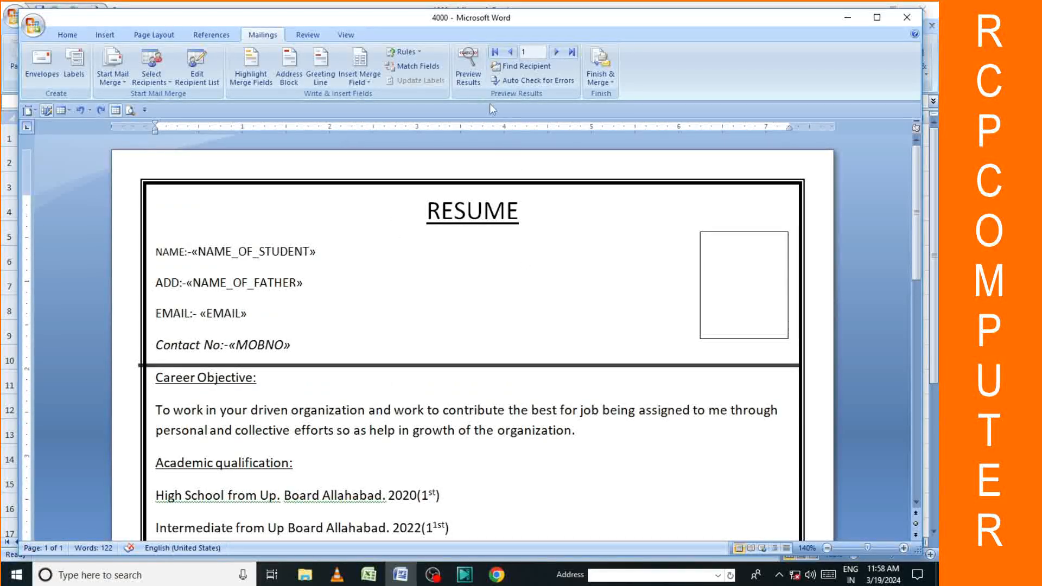
click(467, 66)
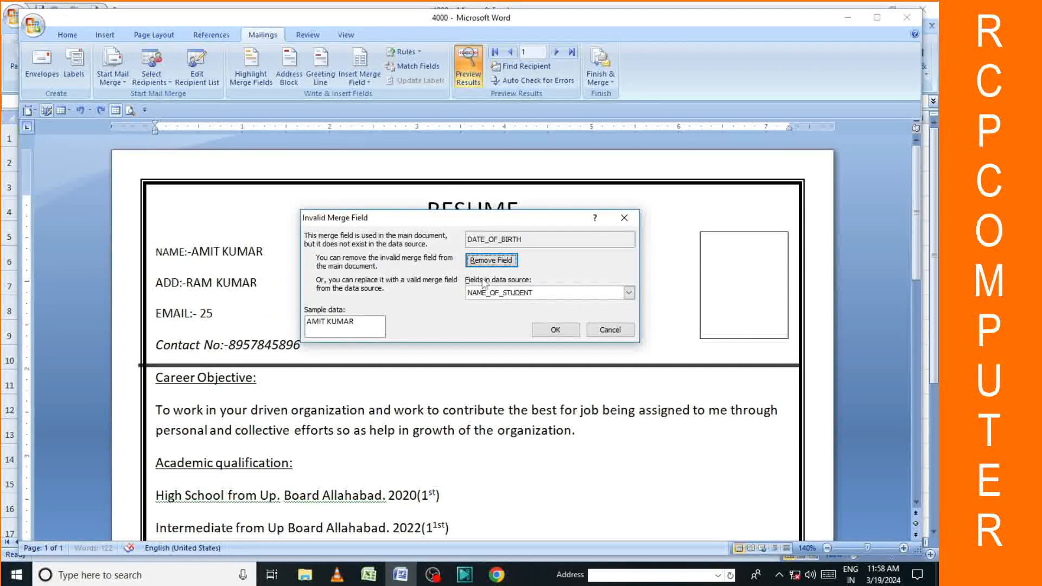
click(608, 329)
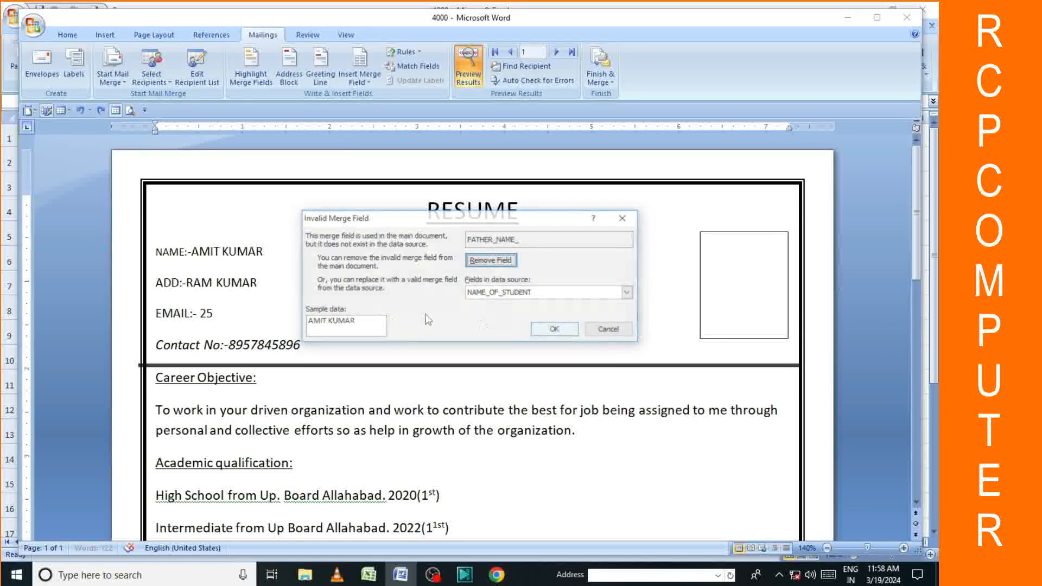
click(555, 330)
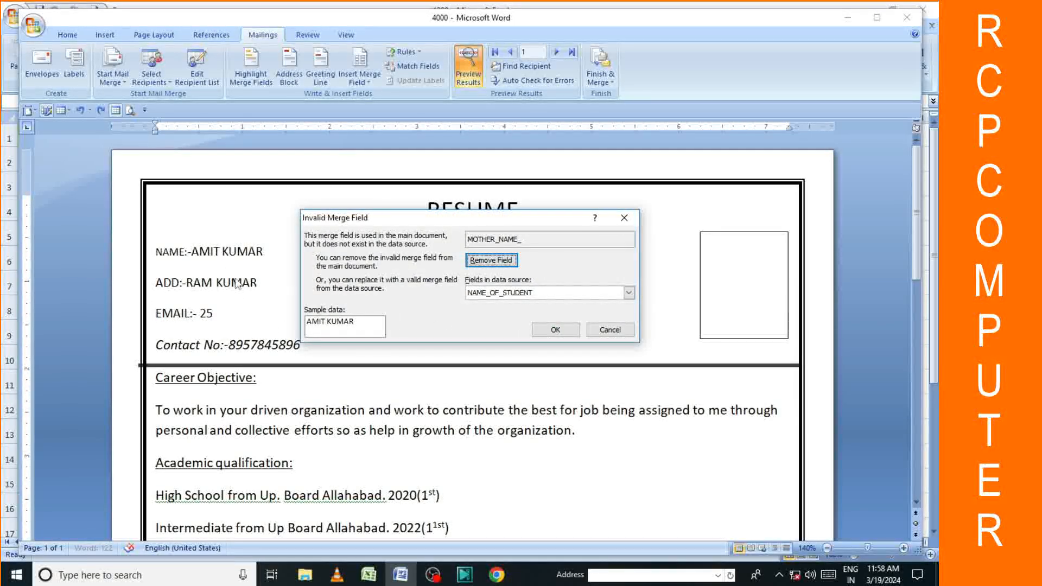
click(610, 330)
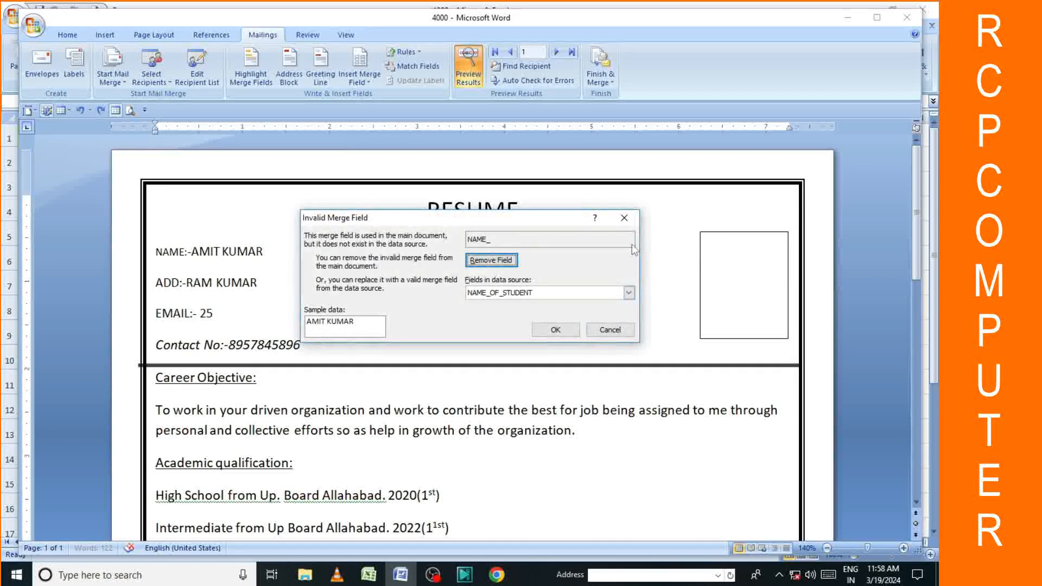
click(629, 218)
scroll(549, 288, down, 6)
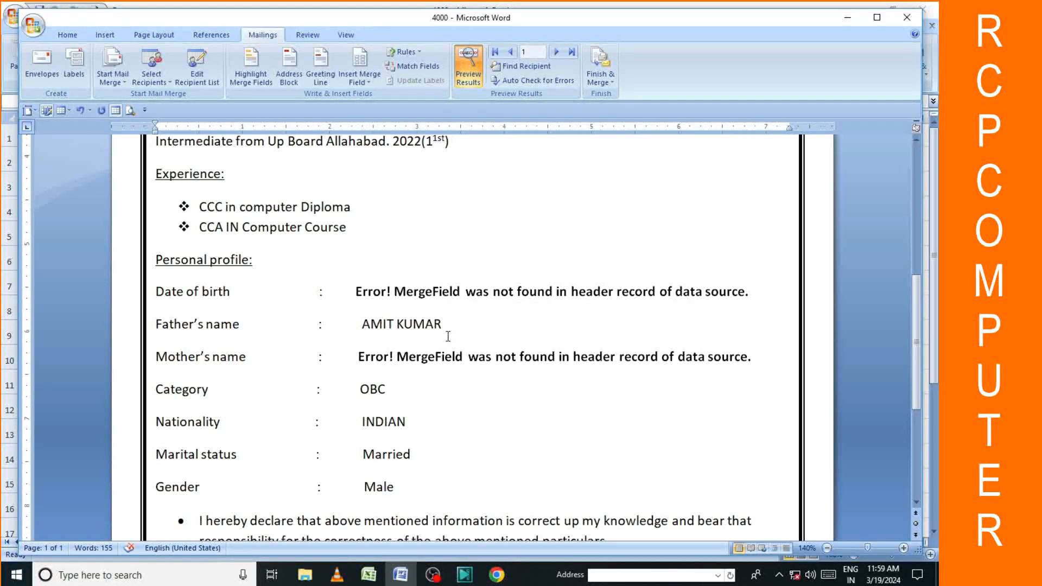
scroll(494, 358, down, 5)
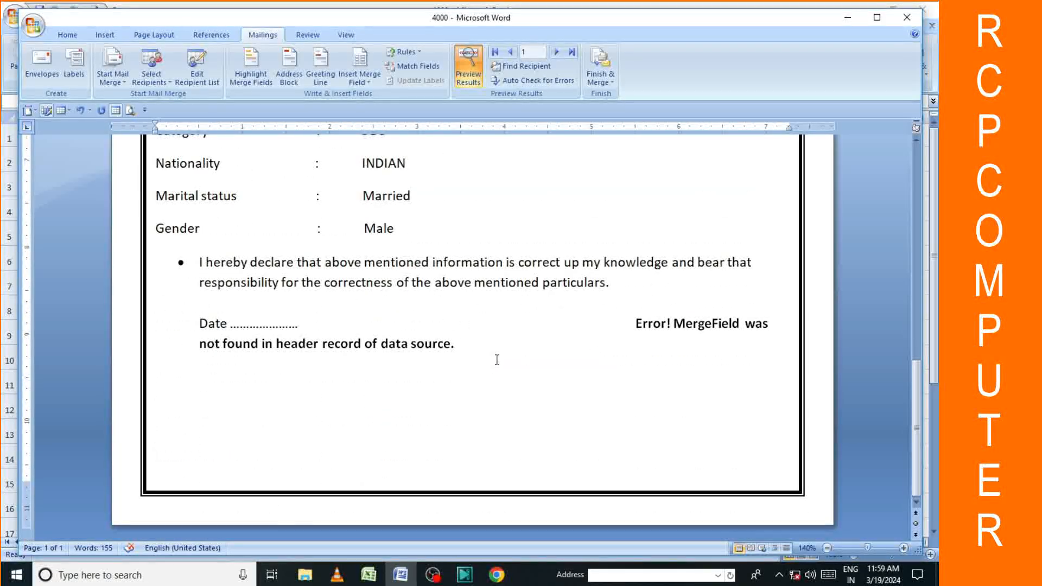
Undo the invalid merge field changes and turn off the results preview
key(ctrl+z)
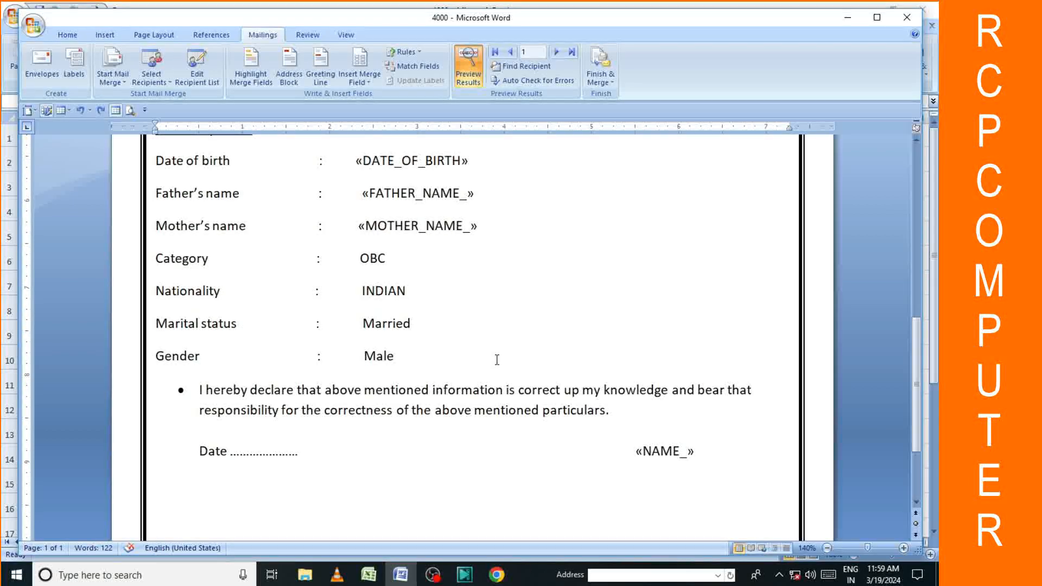
scroll(493, 357, up, 6)
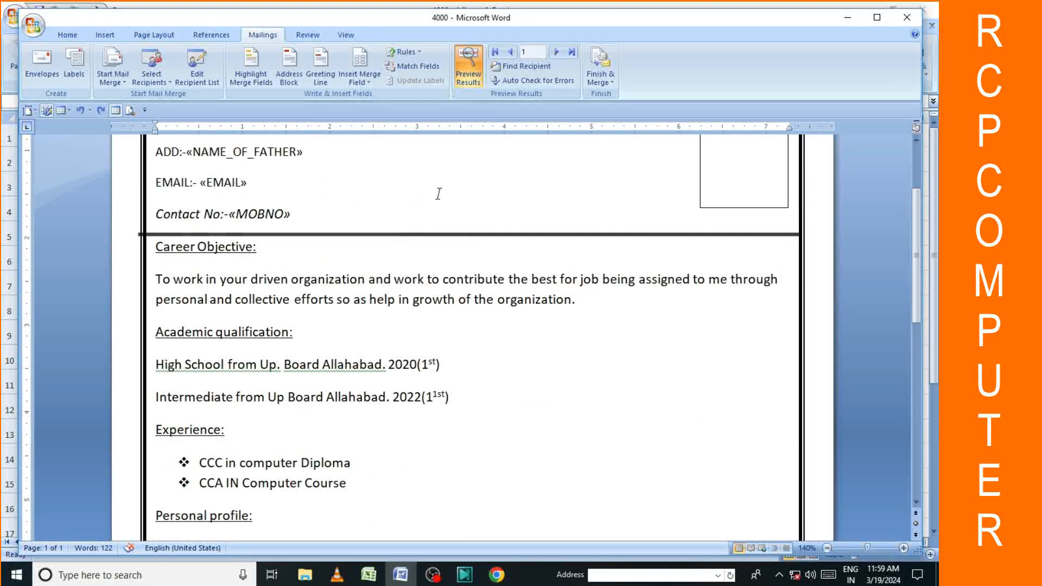
scroll(421, 233, up, 3)
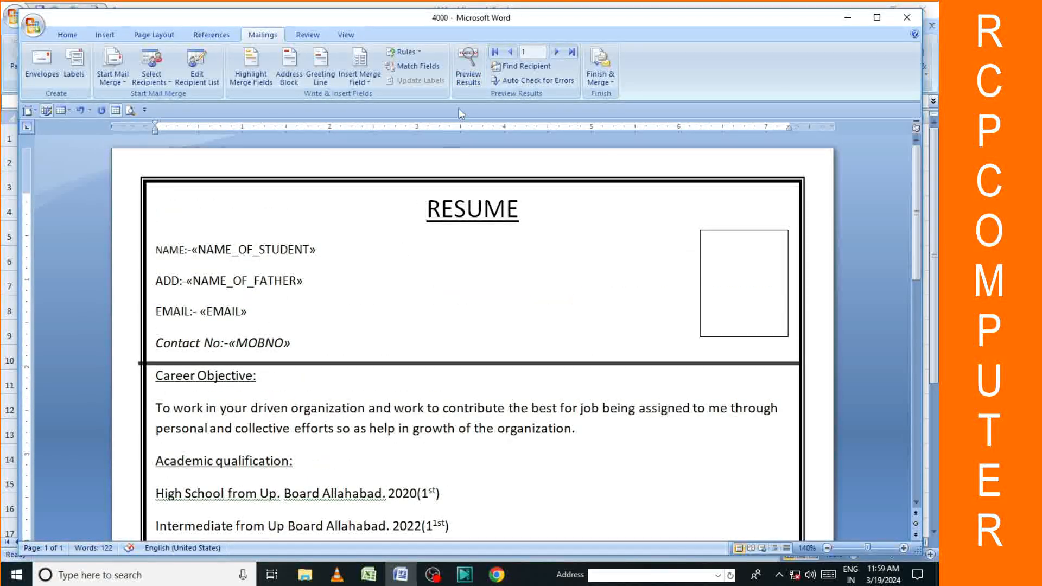
Preview the merge results, removing the invalid DATE_OF_BIRTH field and replacing the FATHER_NAME_ and MOTHER_NAME_ fields with NAME_OF_STUDENT
click(467, 66)
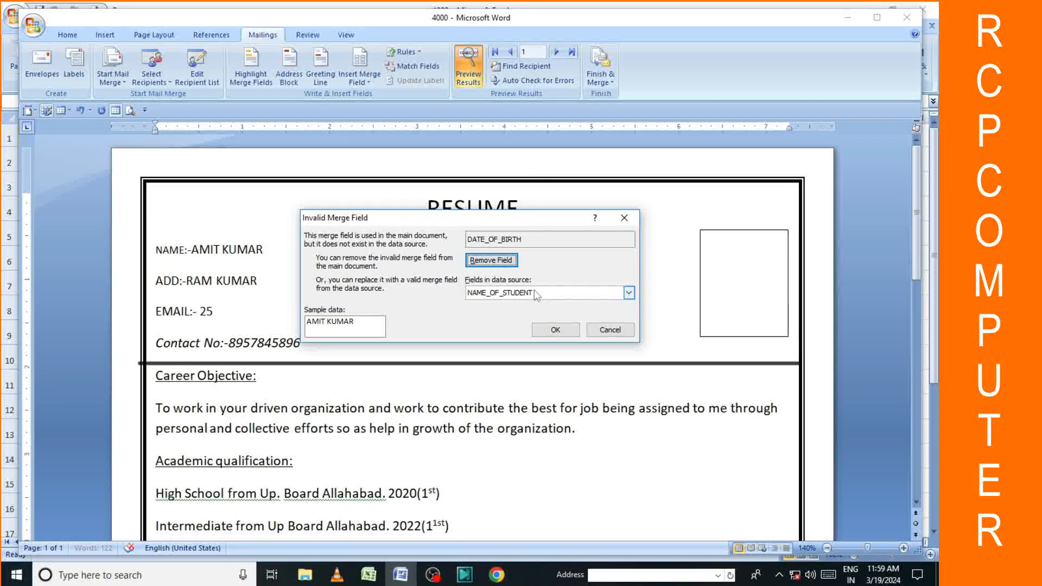
click(504, 263)
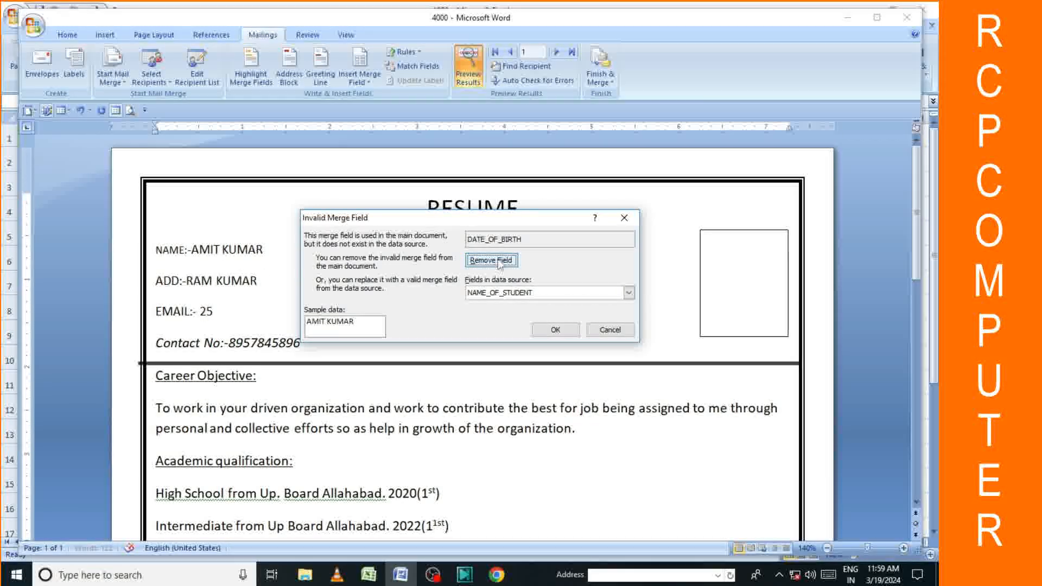
click(555, 323)
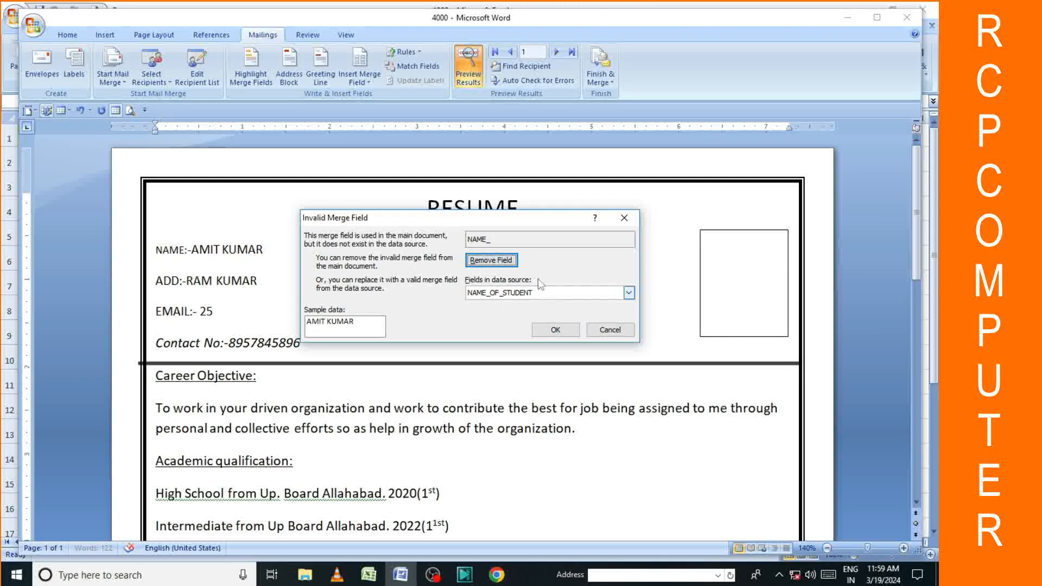
click(628, 293)
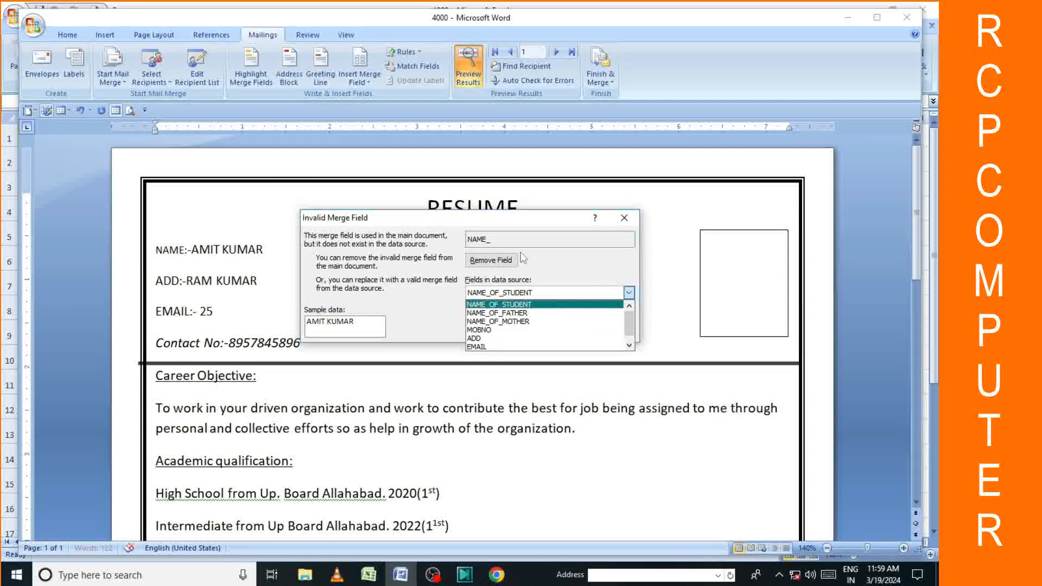
click(603, 304)
Insert the data source's Date_of_birth merge field on the Date of birth line of the personal profile
scroll(473, 264, down, 6)
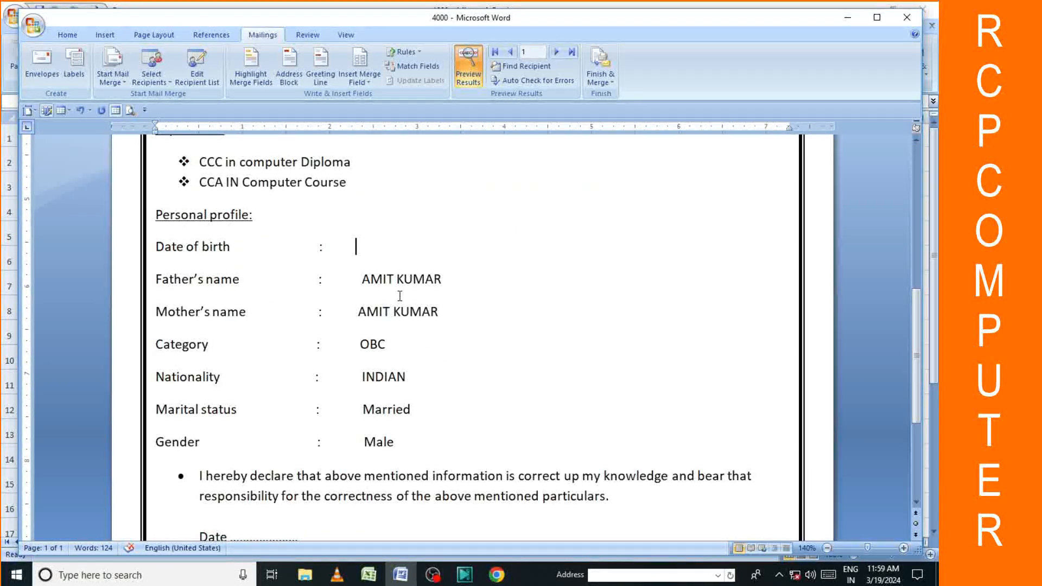
scroll(476, 322, up, 8)
scroll(516, 309, down, 11)
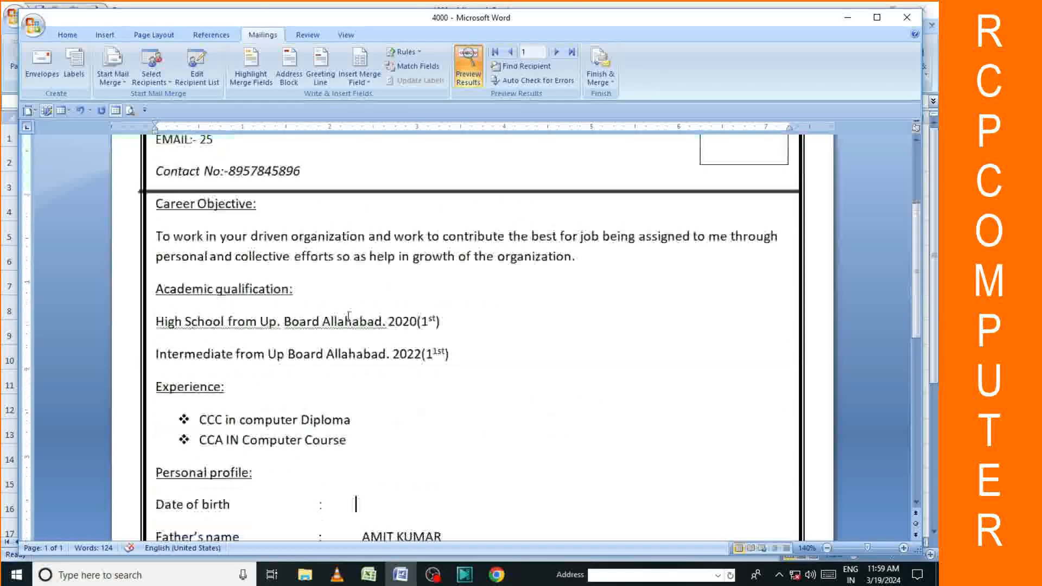
scroll(470, 352, up, 7)
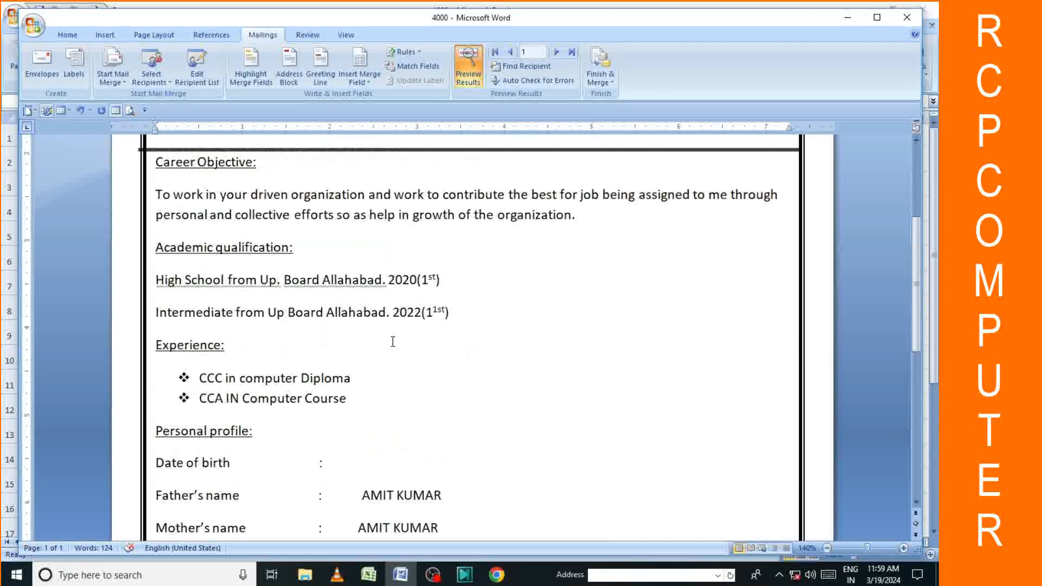
scroll(414, 330, down, 3)
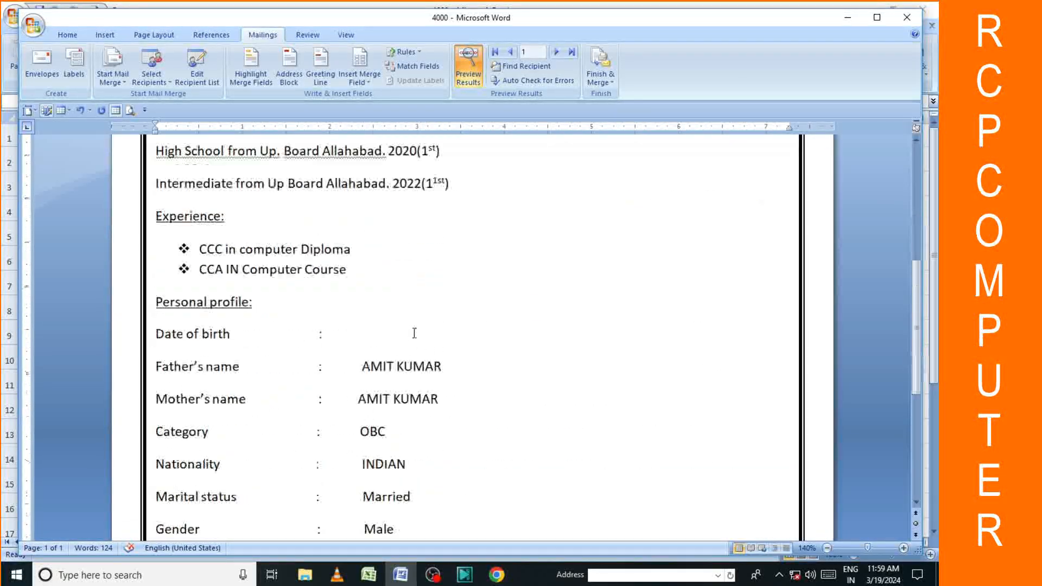
click(374, 80)
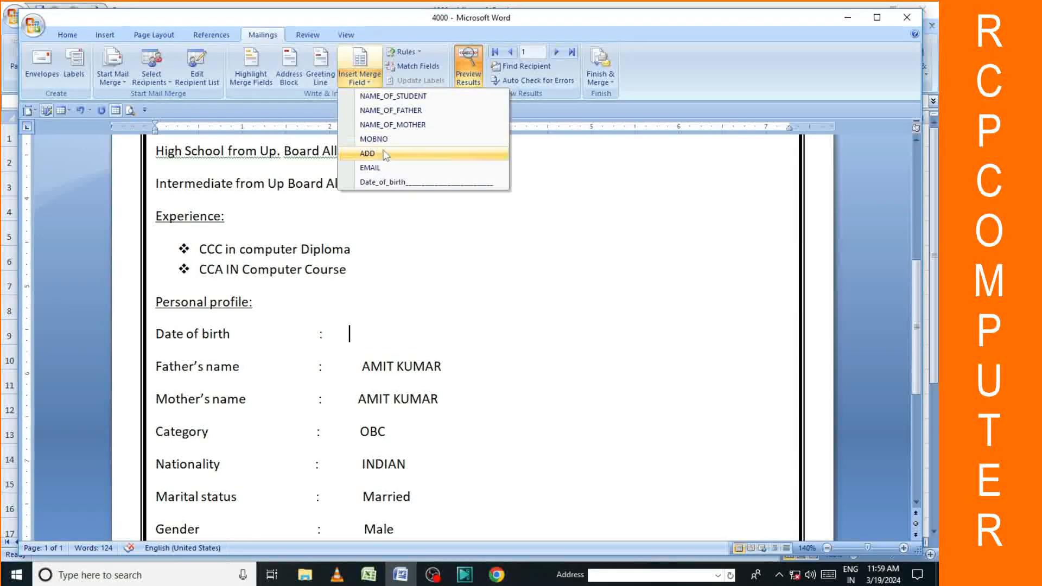
click(384, 182)
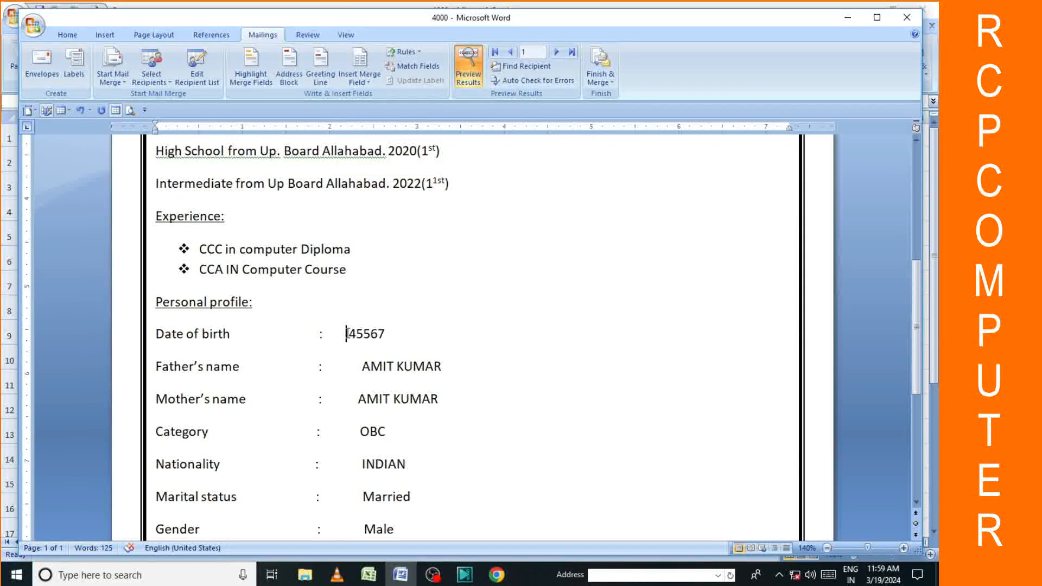
Replace the Date of birth value with an automatically updating current date in M/D/YY format, and put Father's name back on its own line
drag(347, 334, 388, 334)
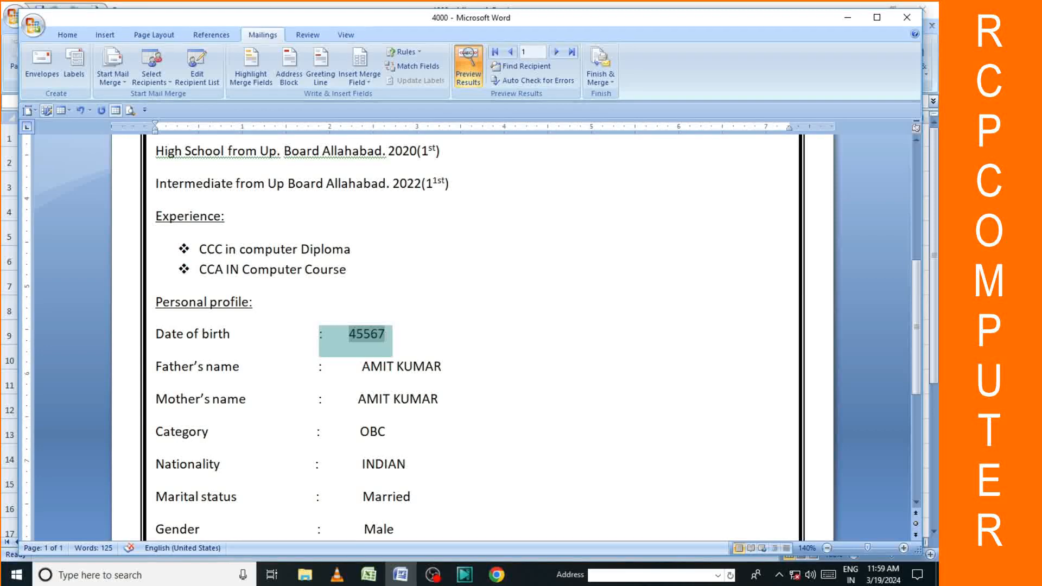
click(504, 254)
drag(348, 332, 388, 334)
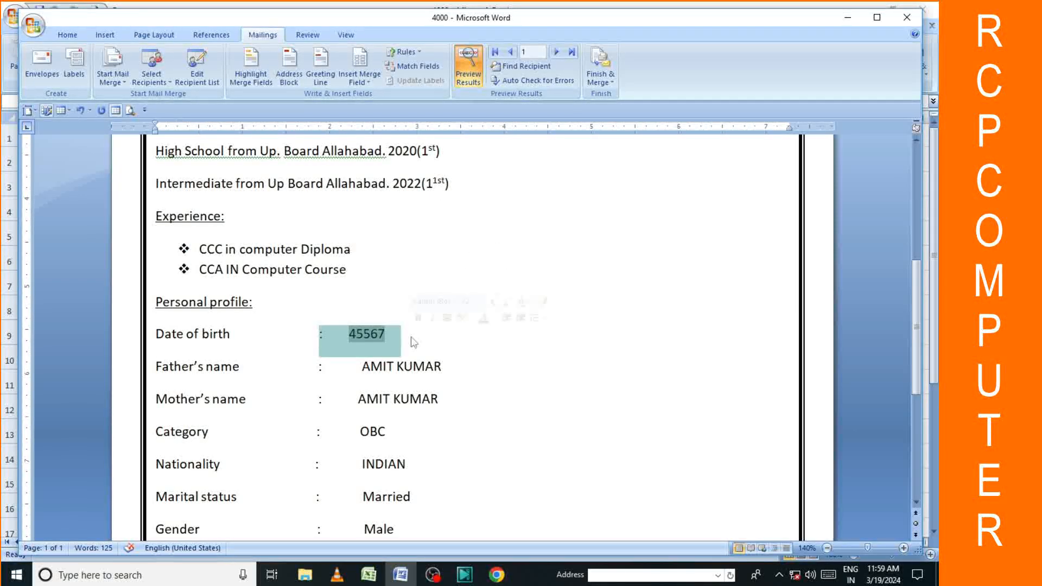
click(105, 35)
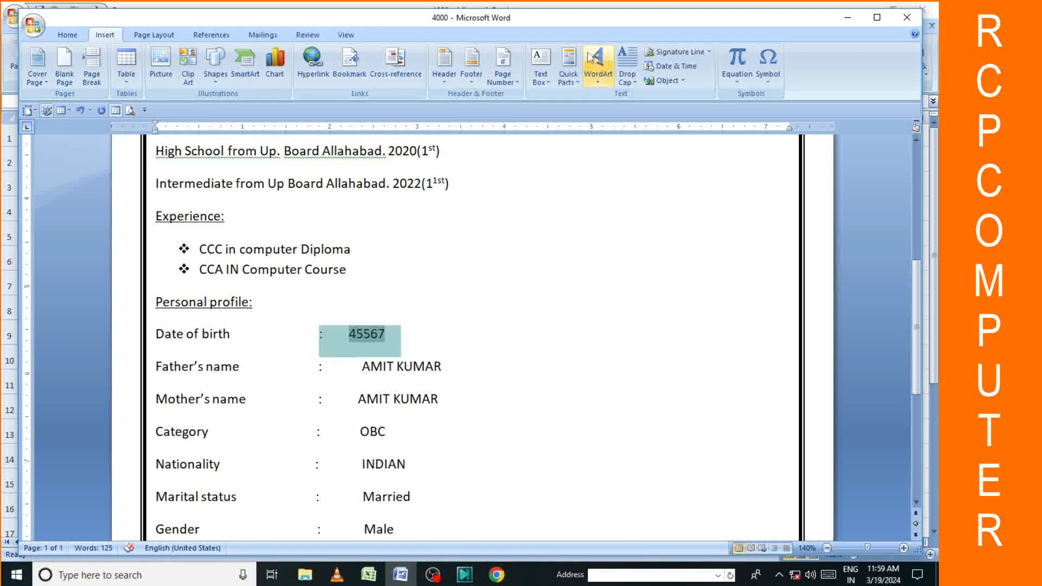
click(671, 66)
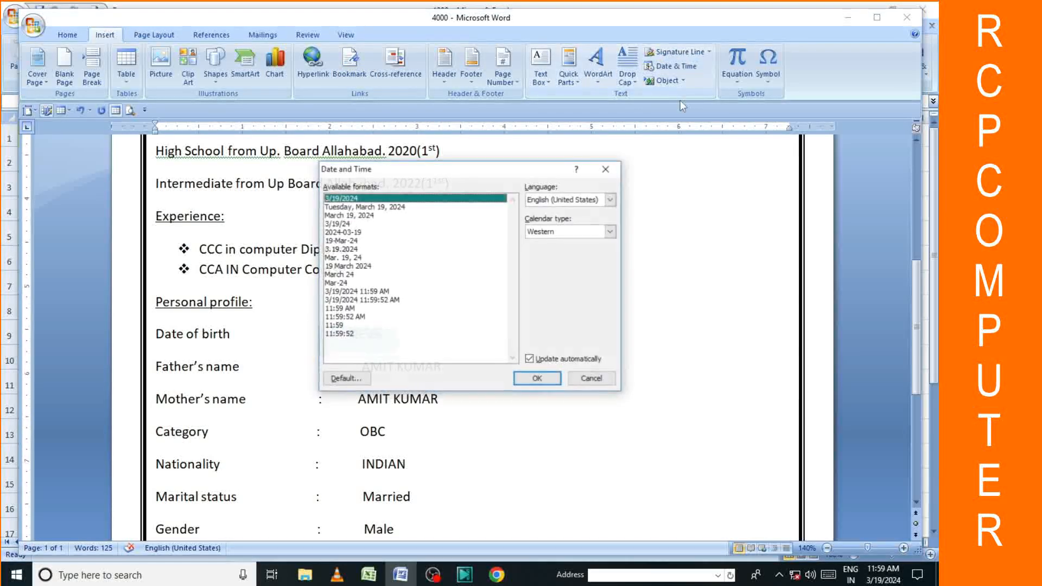
click(337, 223)
click(523, 378)
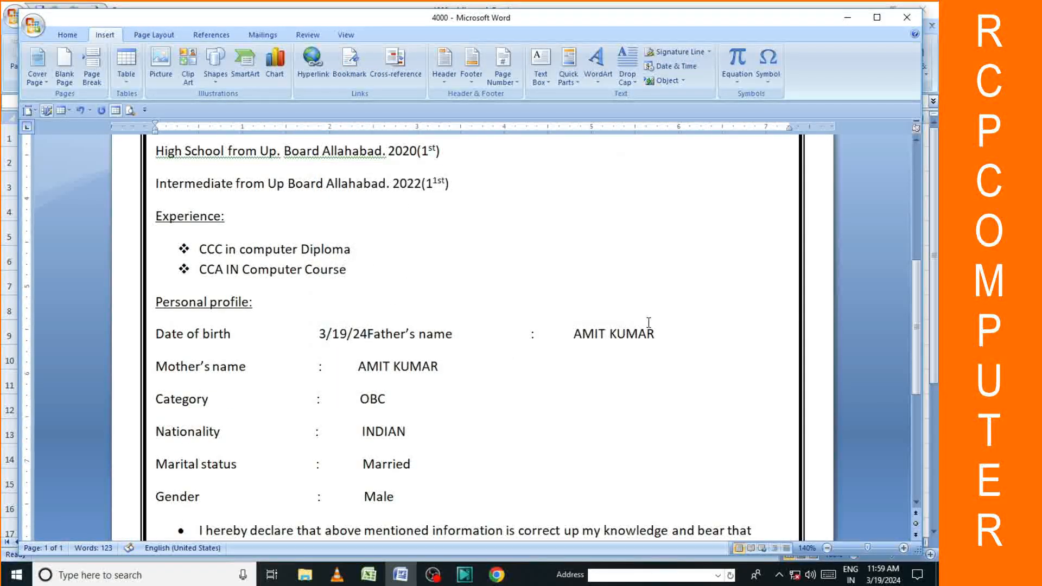
key(Return)
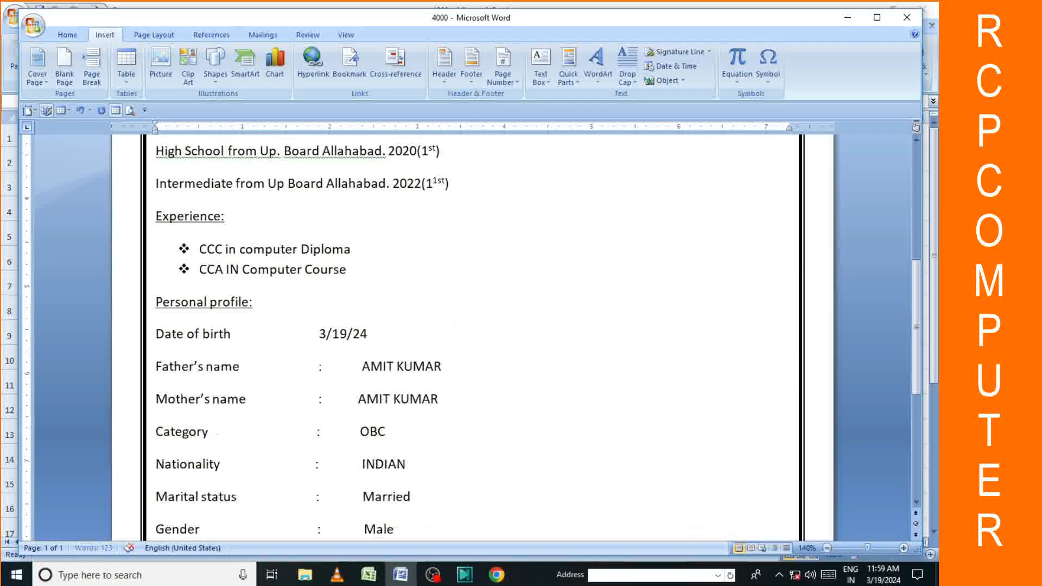
Add ":-" and a space before the date on the Date of birth line
drag(371, 334, 203, 334)
drag(390, 341, 319, 333)
click(306, 333)
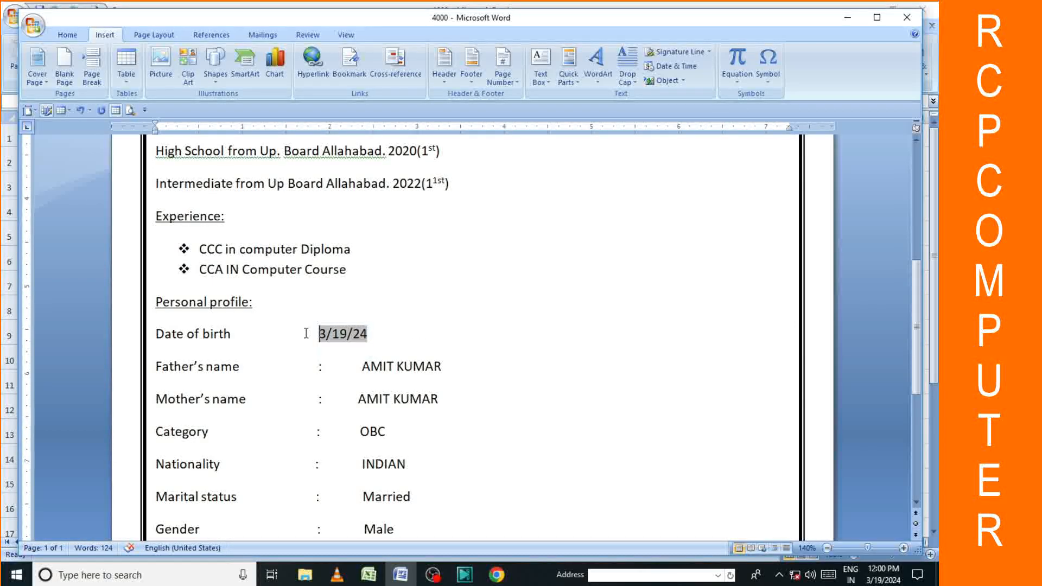
text(:-)
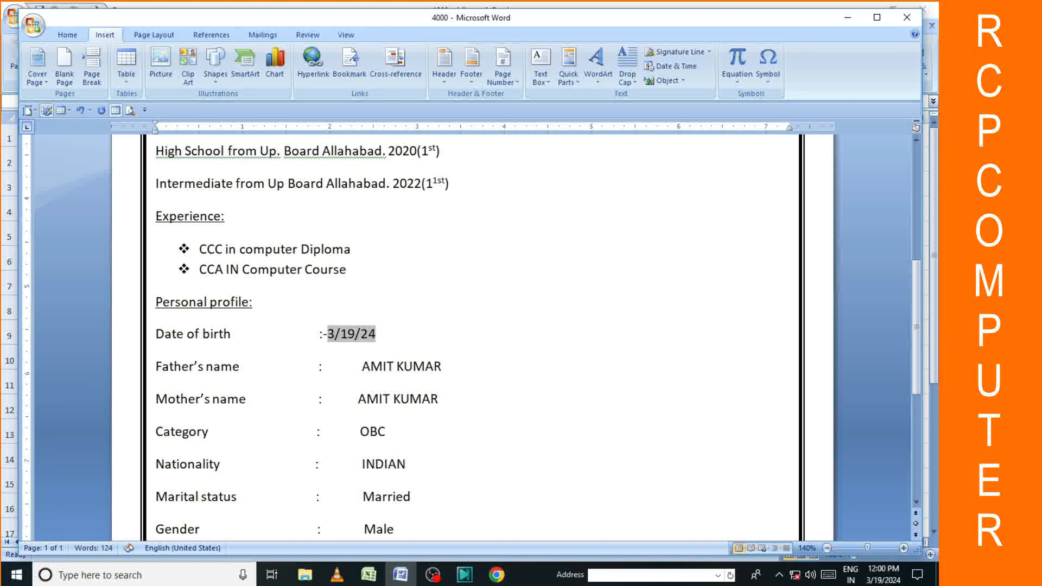
mouse_move(378, 335)
mouse_down()
mouse_move(327, 343)
mouse_move(331, 334)
mouse_up()
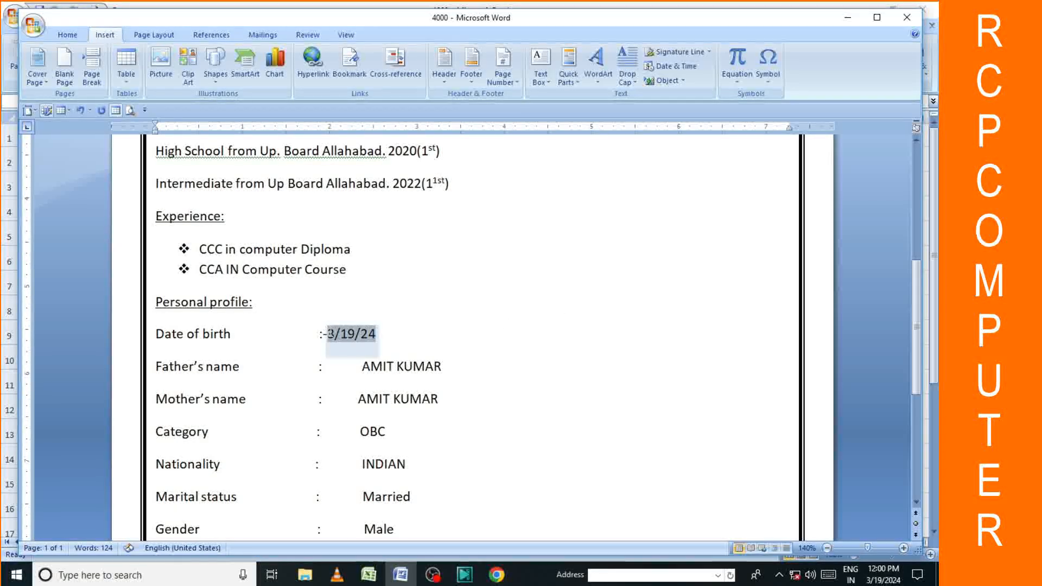
click(330, 334)
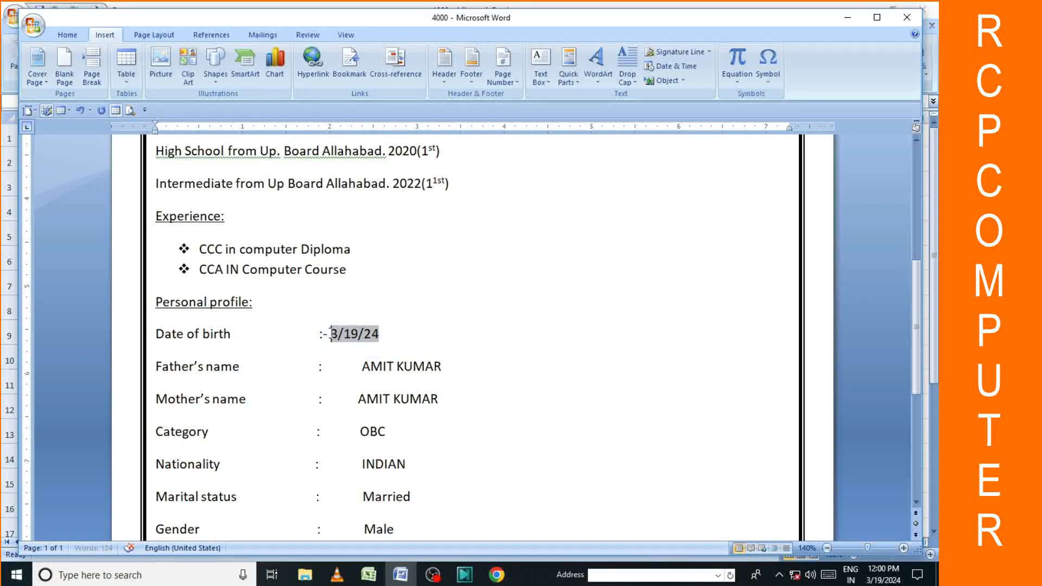
click(533, 350)
Finish the mail merge by merging all records into a new document of individual resumes
scroll(495, 356, down, 5)
scroll(458, 361, up, 12)
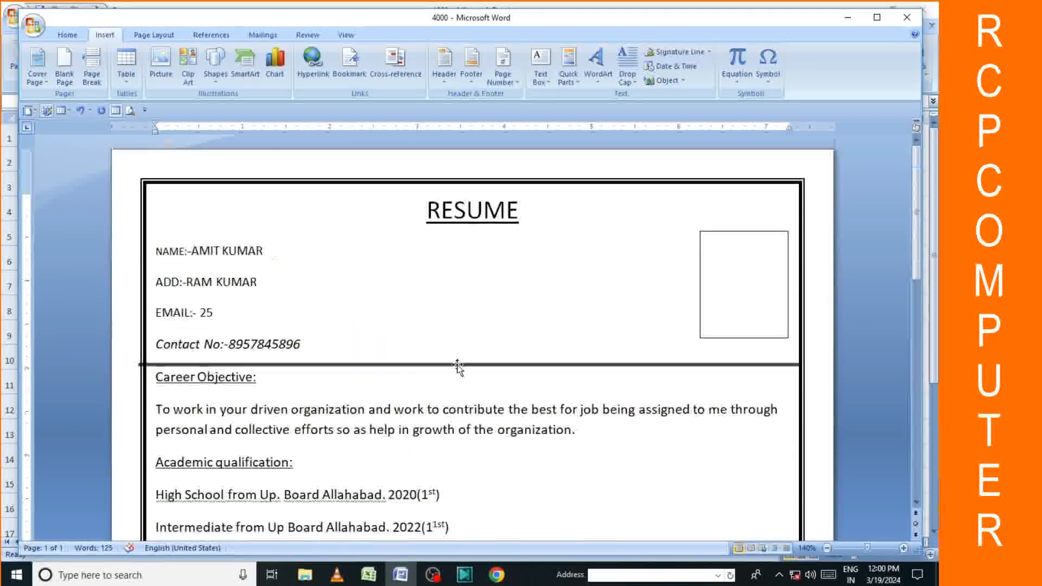
click(261, 34)
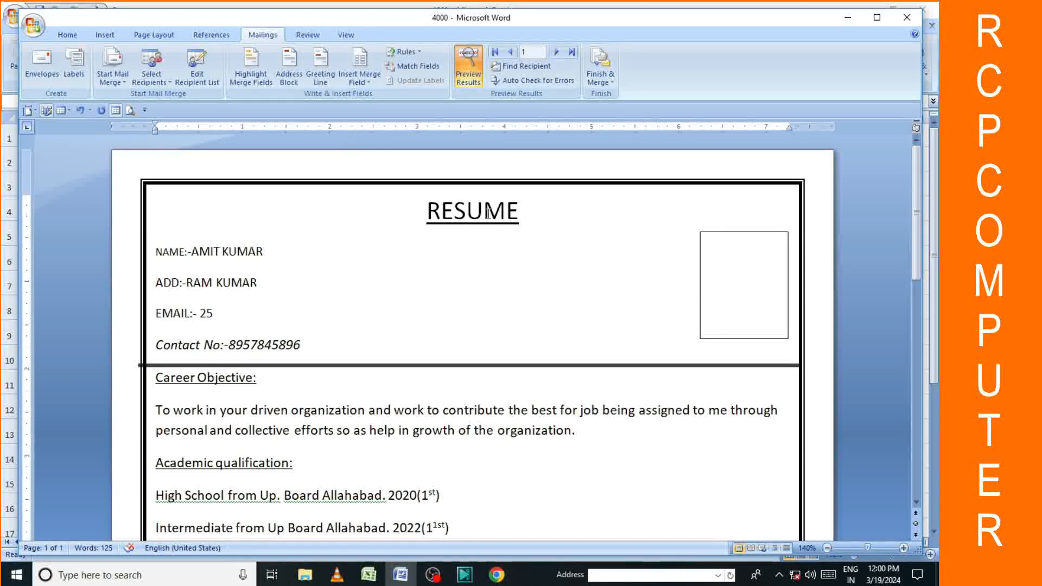
click(600, 76)
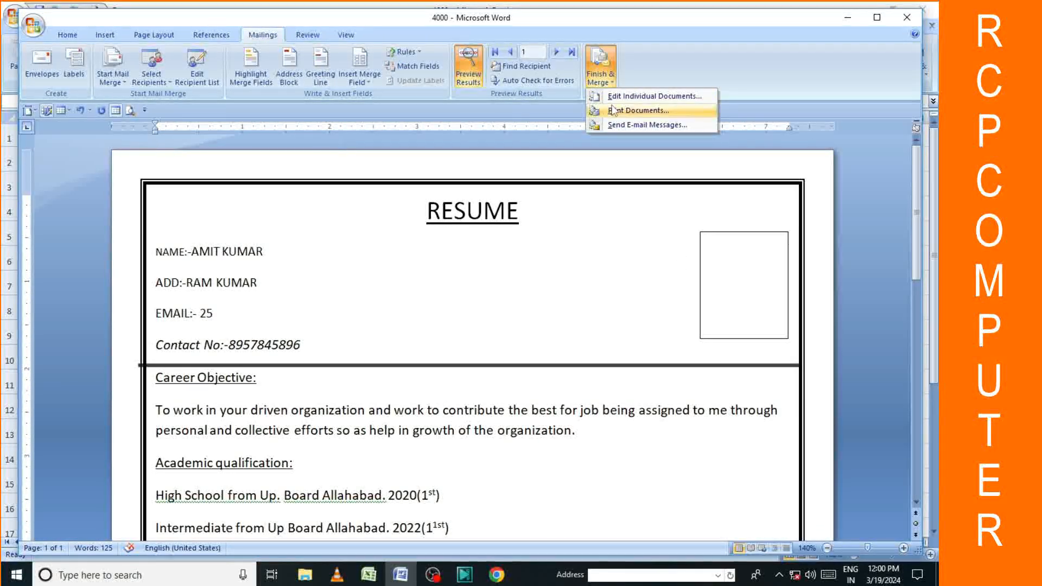
click(632, 97)
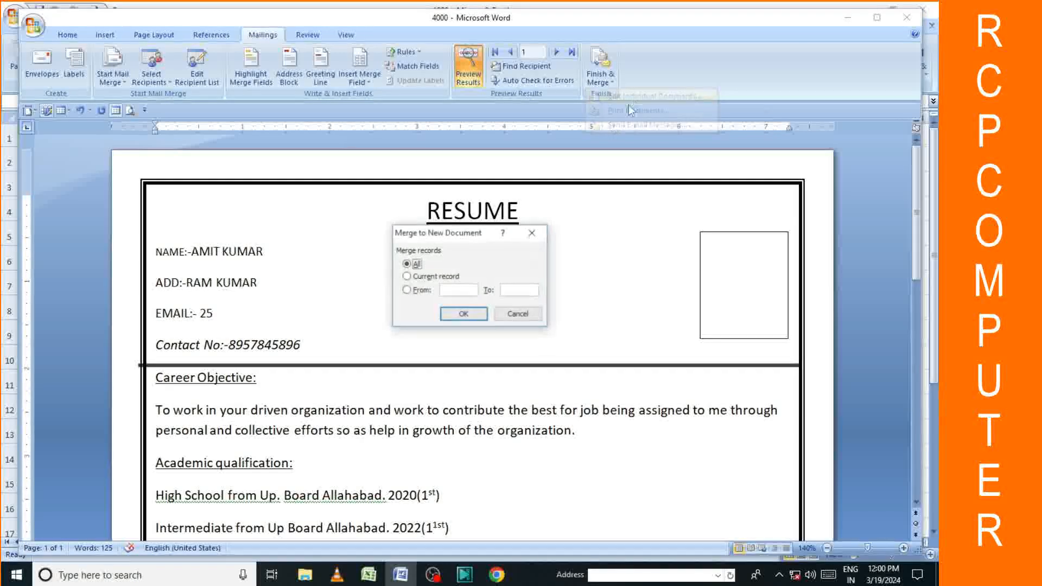
click(463, 315)
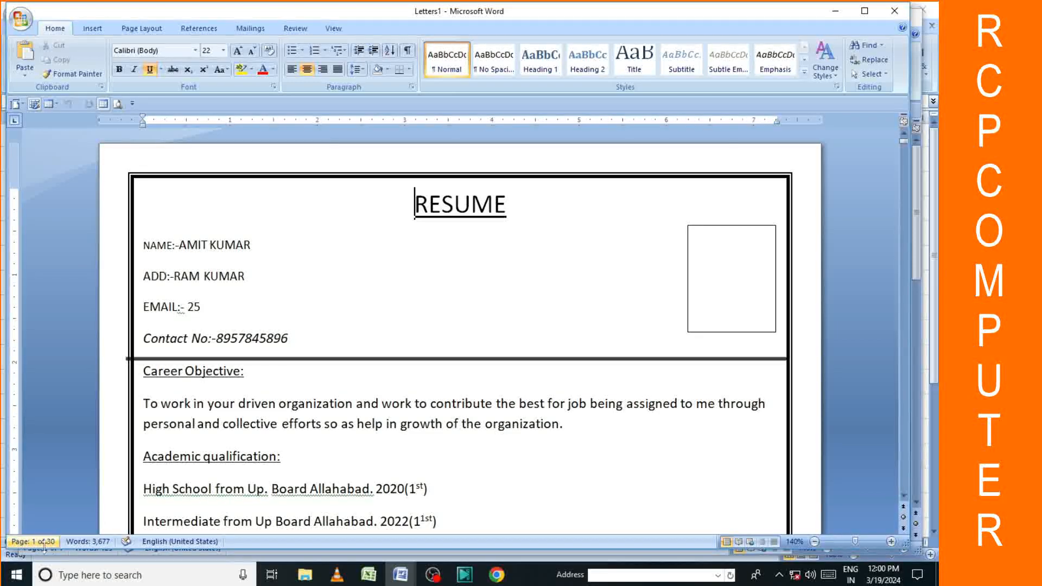
On the second merged resume, add spacing before the date of birth to align it with the personal profile values below
scroll(522, 304, down, 3)
scroll(527, 307, down, 7)
scroll(477, 317, up, 5)
scroll(474, 318, down, 10)
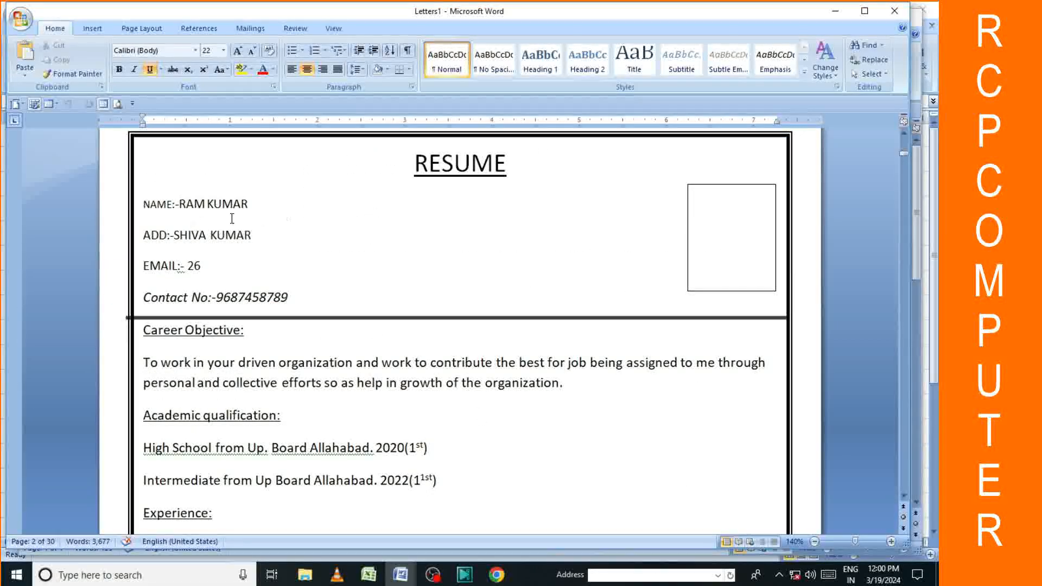
scroll(203, 250, down, 6)
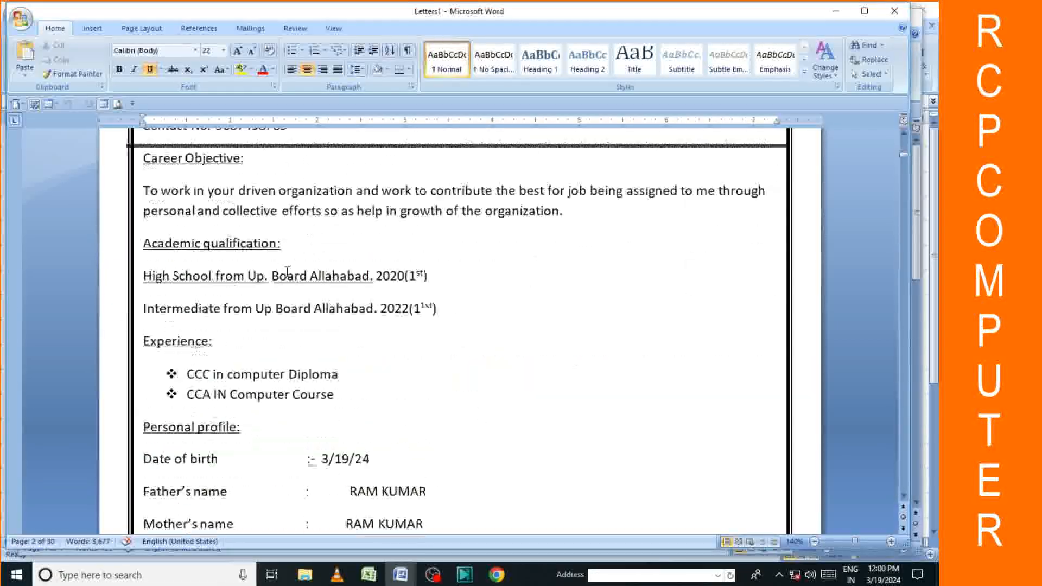
drag(373, 247, 325, 247)
click(478, 254)
click(318, 243)
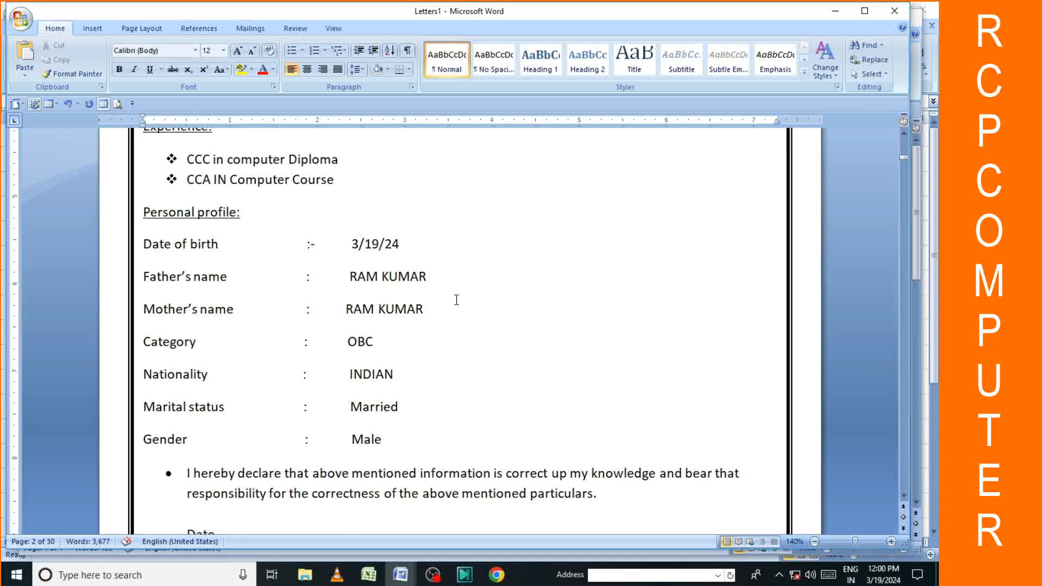
Examine the merged resumes page by page, checking each record's name, address, contact and personal profile details
scroll(459, 310, down, 4)
scroll(580, 389, up, 12)
scroll(543, 394, down, 16)
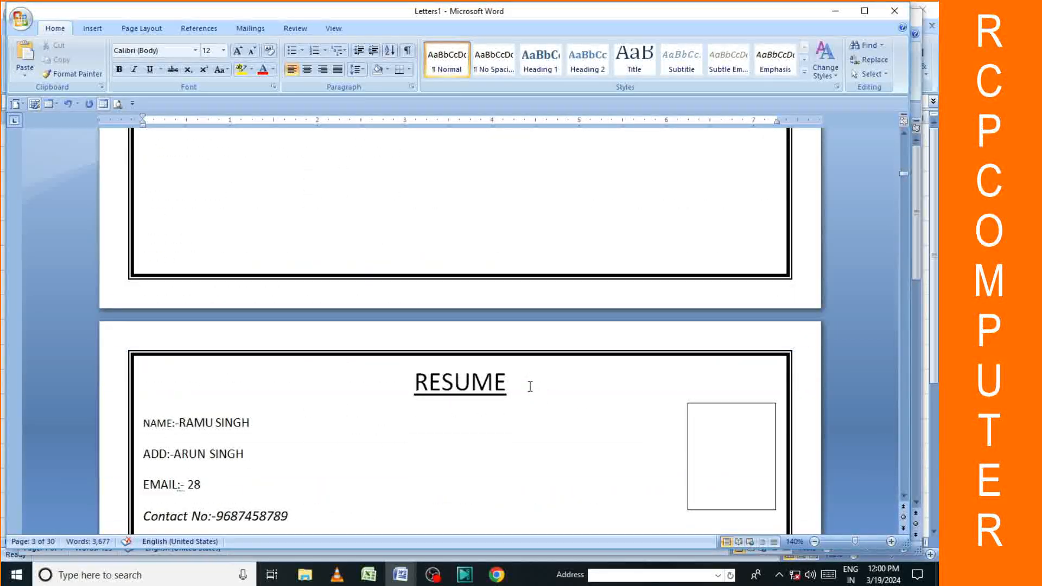
scroll(530, 386, down, 4)
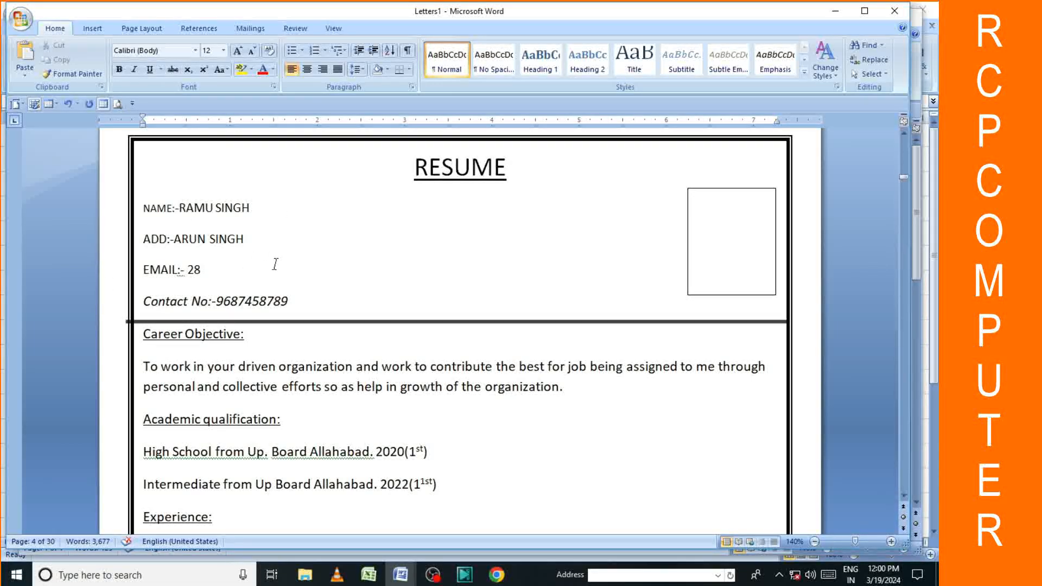
scroll(343, 295, down, 6)
scroll(350, 324, down, 3)
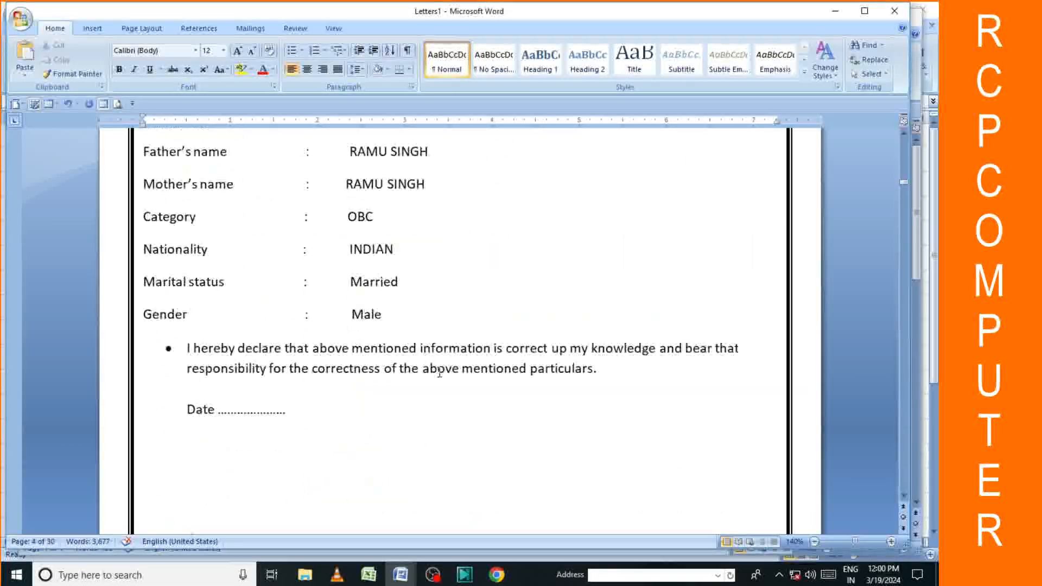
scroll(439, 374, down, 6)
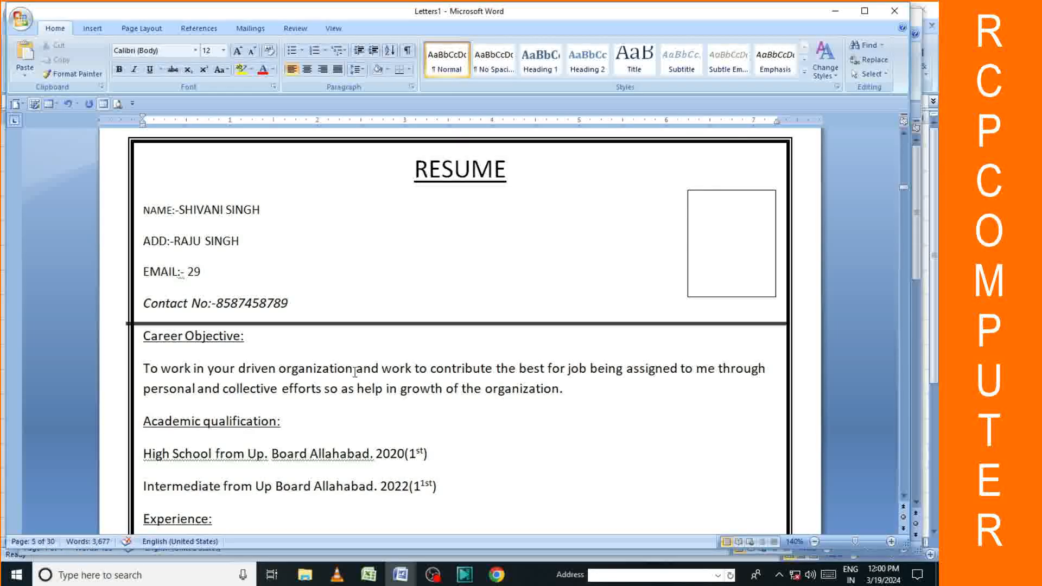
scroll(367, 346, down, 7)
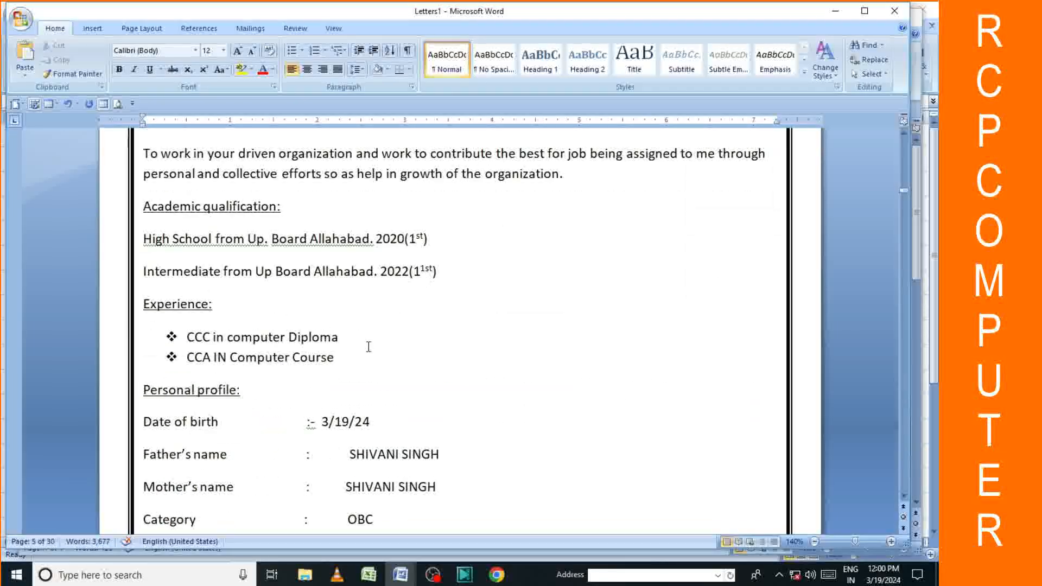
scroll(380, 353, down, 13)
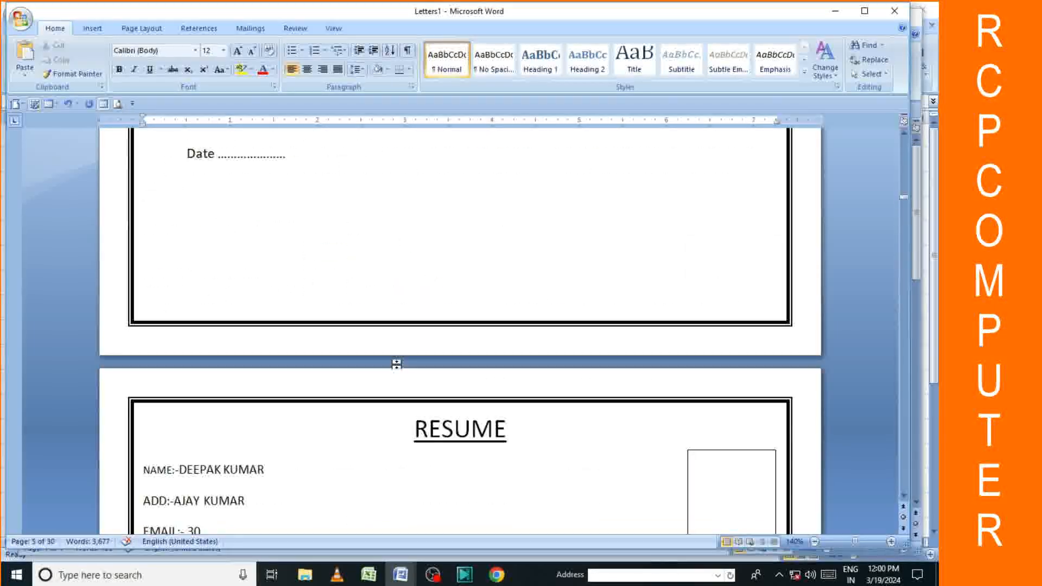
scroll(388, 352, down, 2)
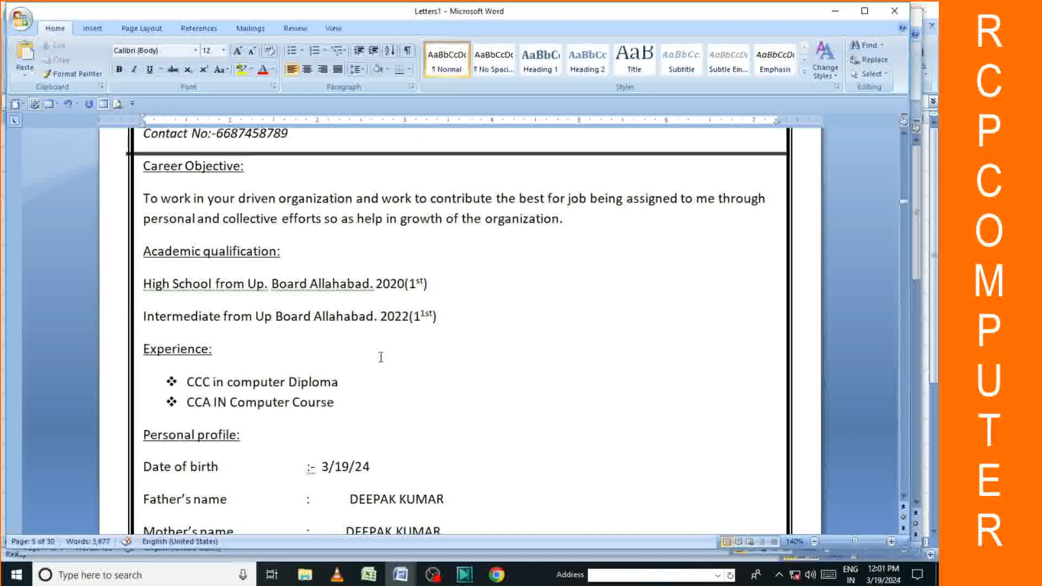
scroll(381, 358, down, 5)
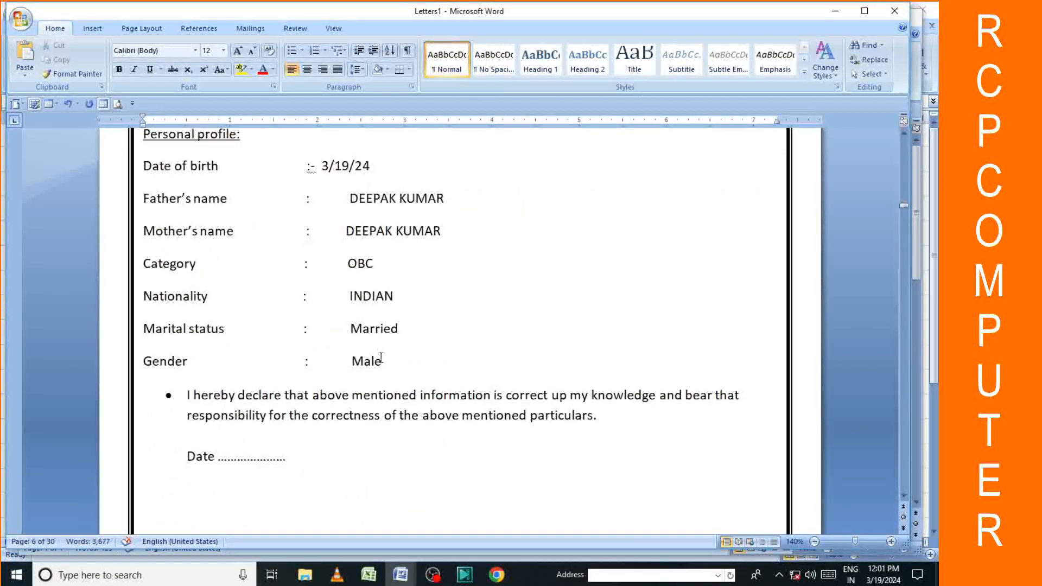
scroll(382, 358, down, 5)
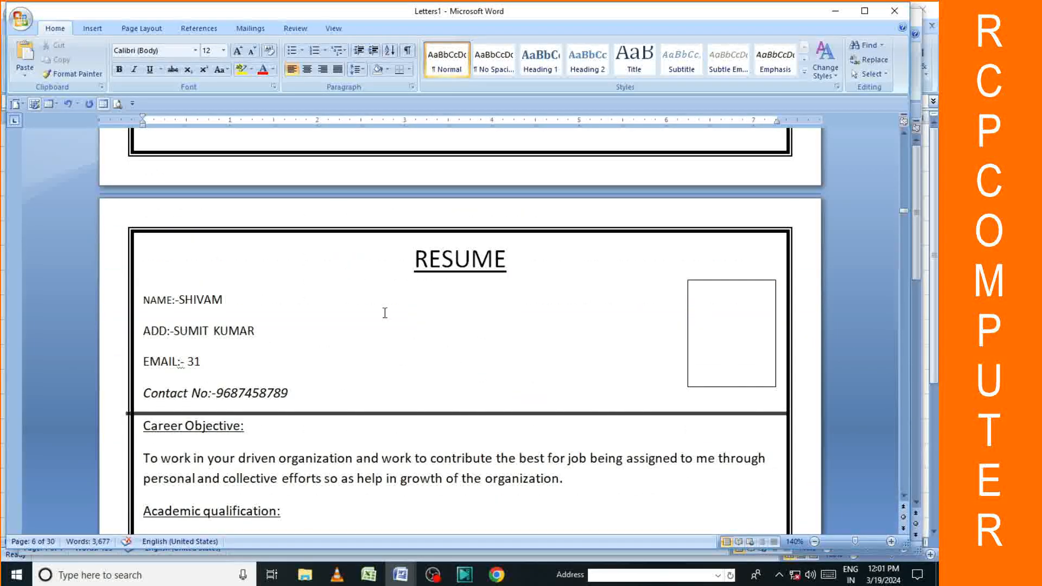
scroll(380, 330, down, 12)
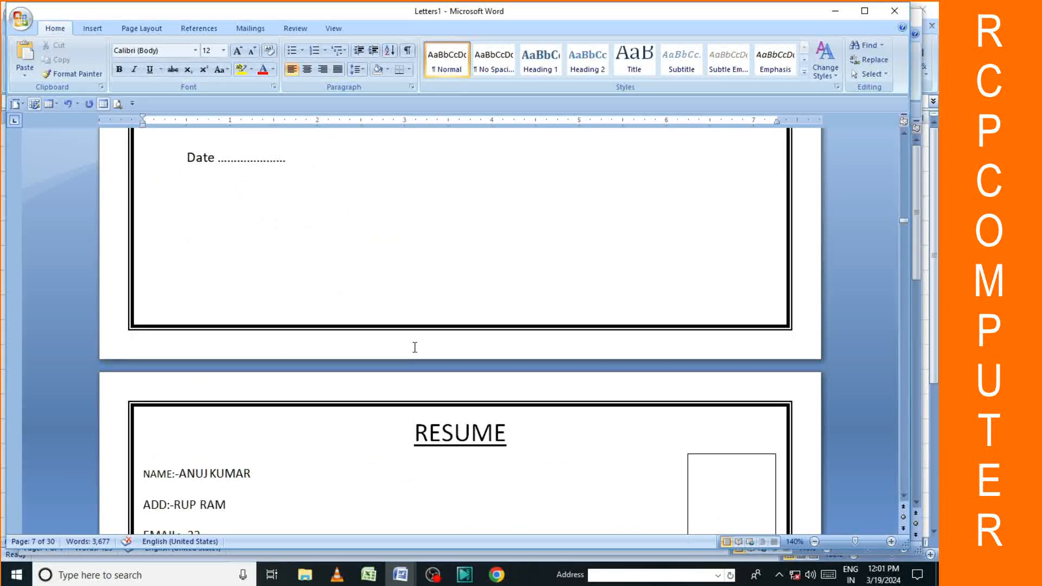
scroll(415, 348, down, 12)
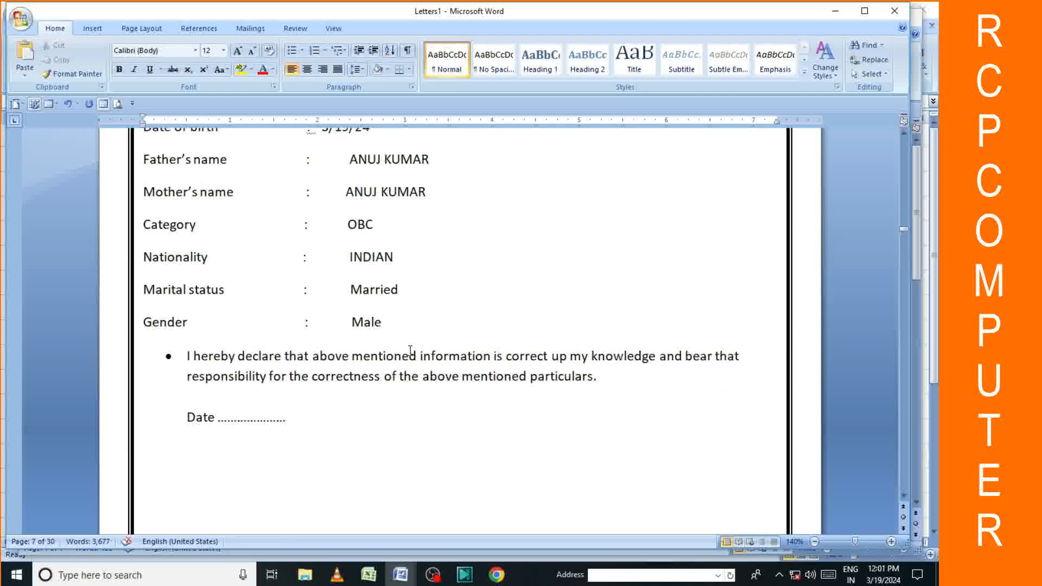
Examine the remaining merged resumes from page 7 onward, checking each record's header and personal profile fields, and return to the first resume
scroll(410, 351, down, 12)
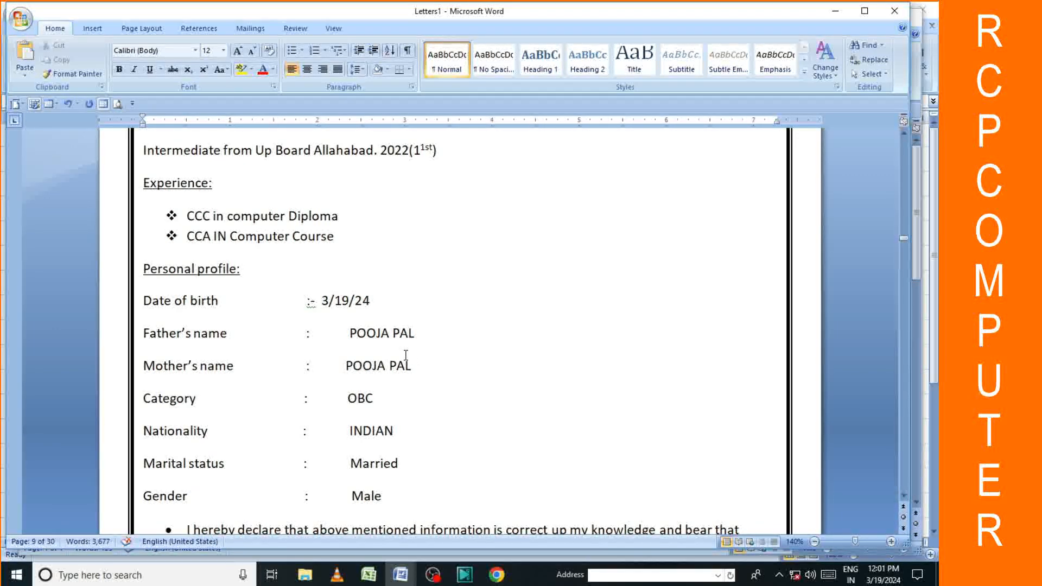
scroll(405, 355, down, 10)
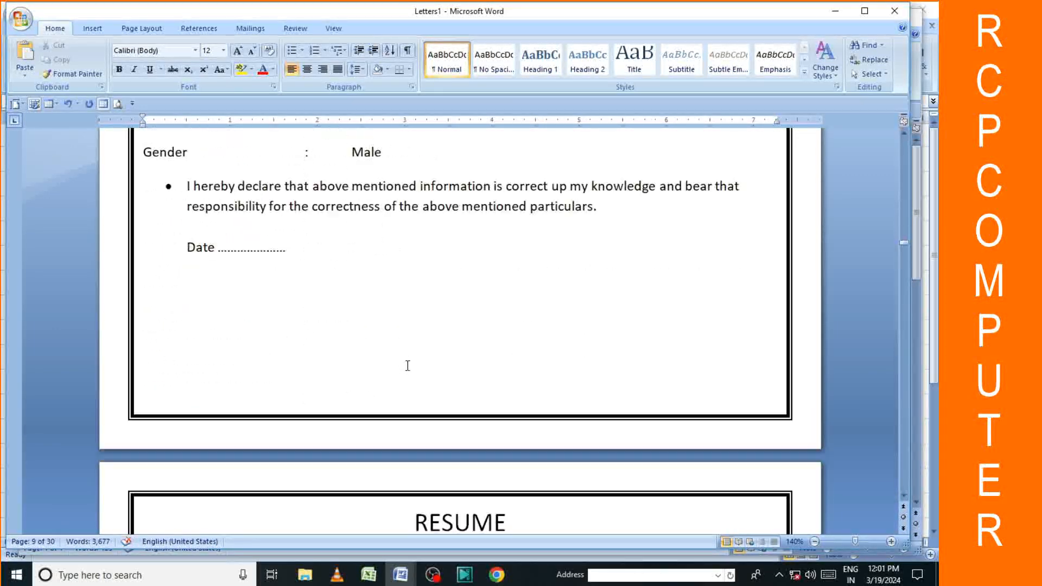
scroll(408, 368, down, 3)
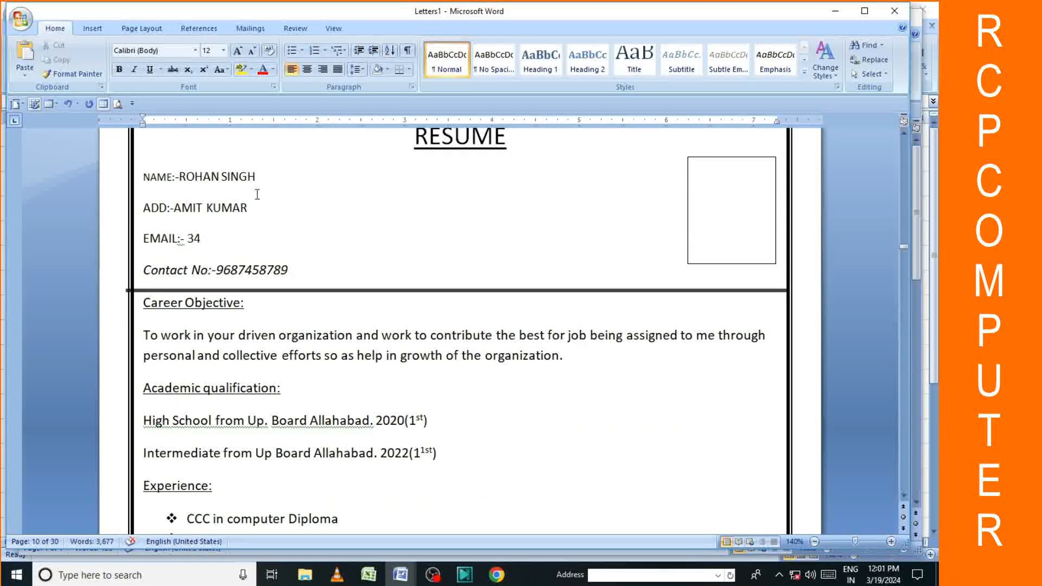
scroll(411, 326, down, 6)
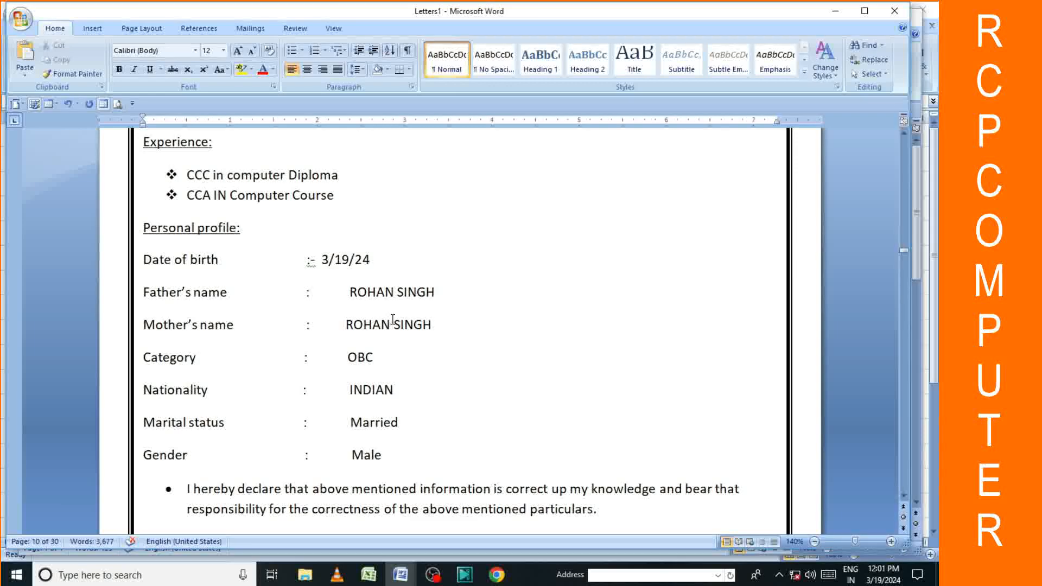
scroll(400, 352, down, 15)
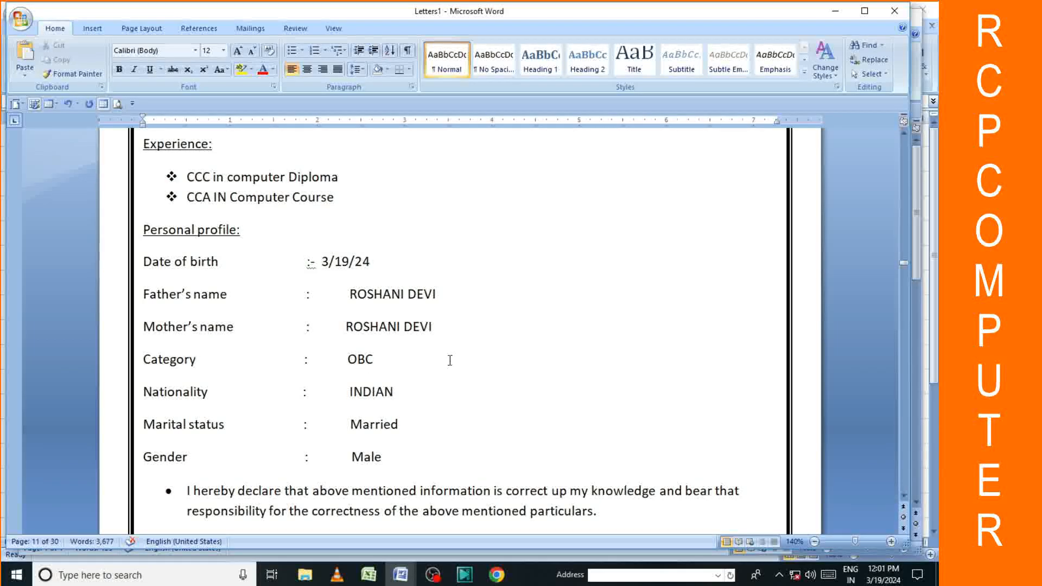
scroll(450, 361, down, 9)
scroll(450, 381, down, 5)
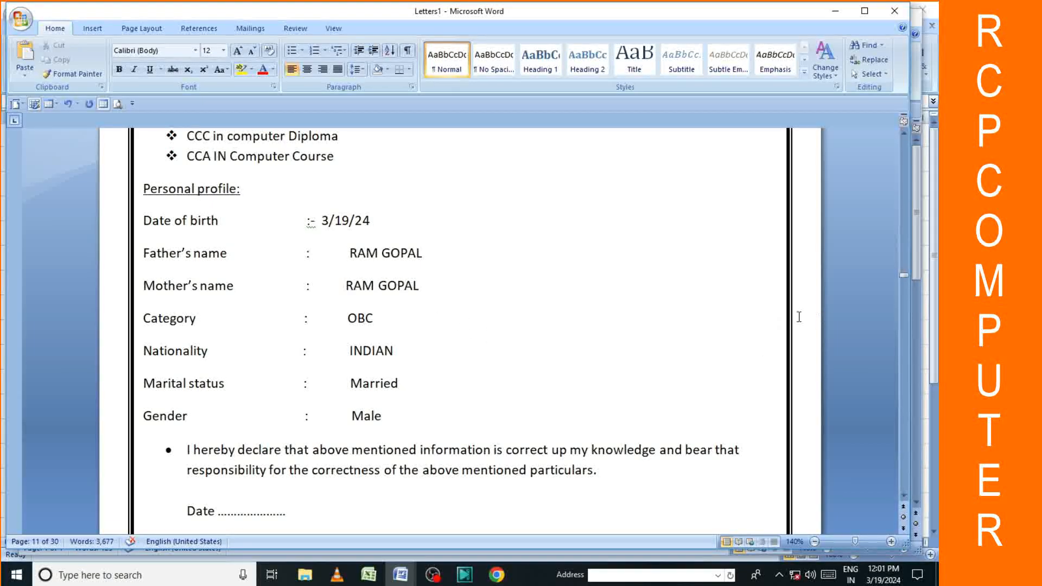
drag(901, 274, 902, 140)
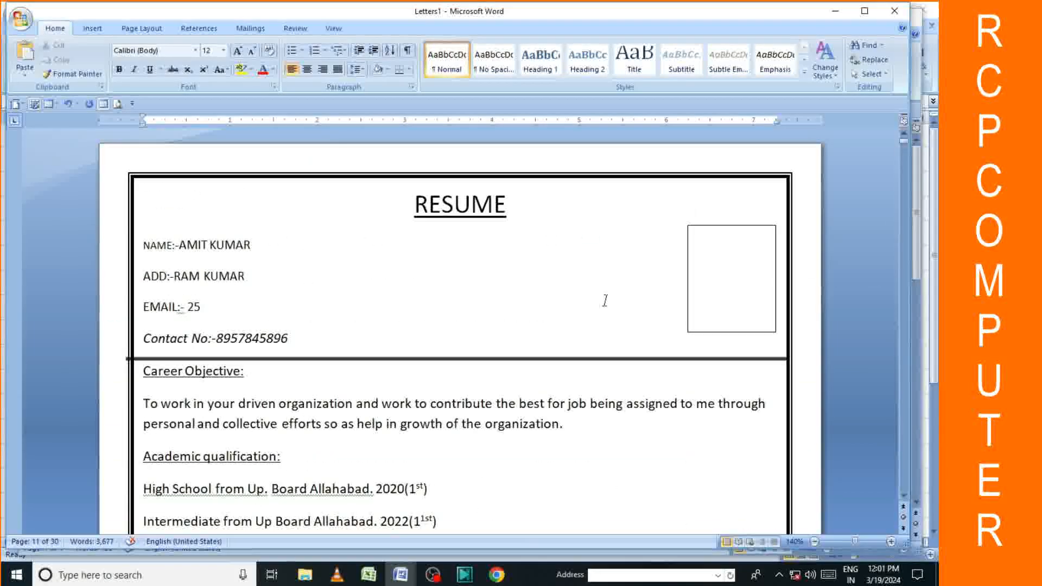